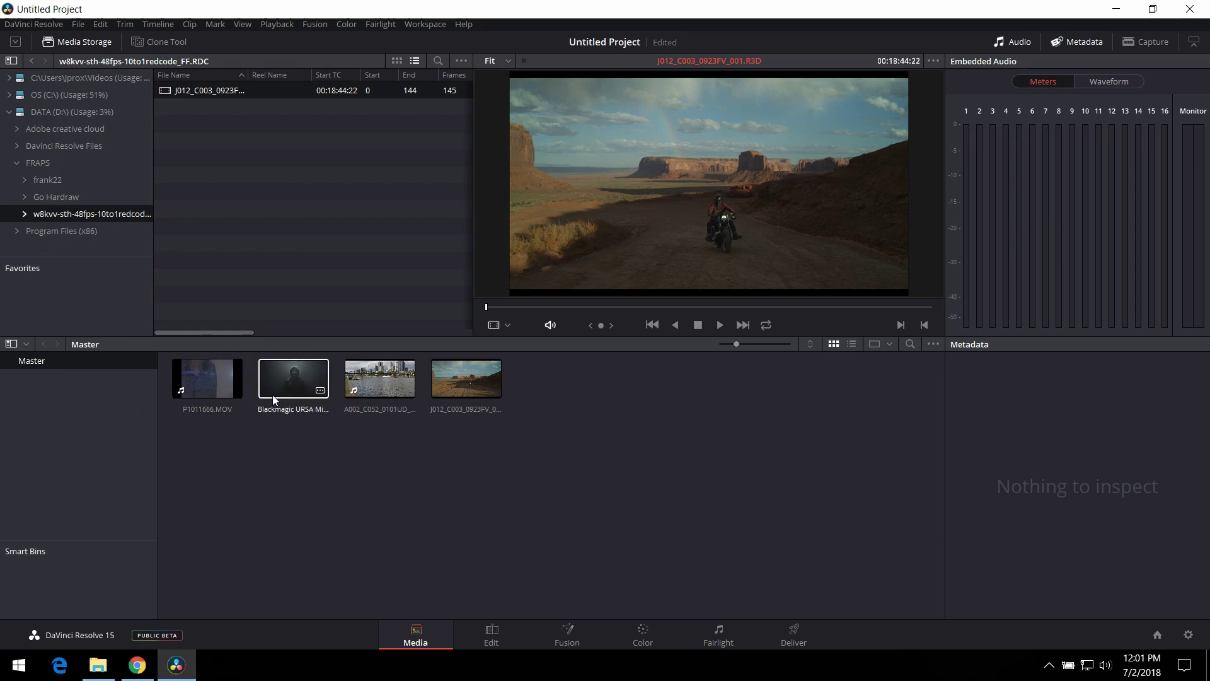
Load P1011666.MOV into the Media page viewer and scrub to a later point
left_click(240, 388)
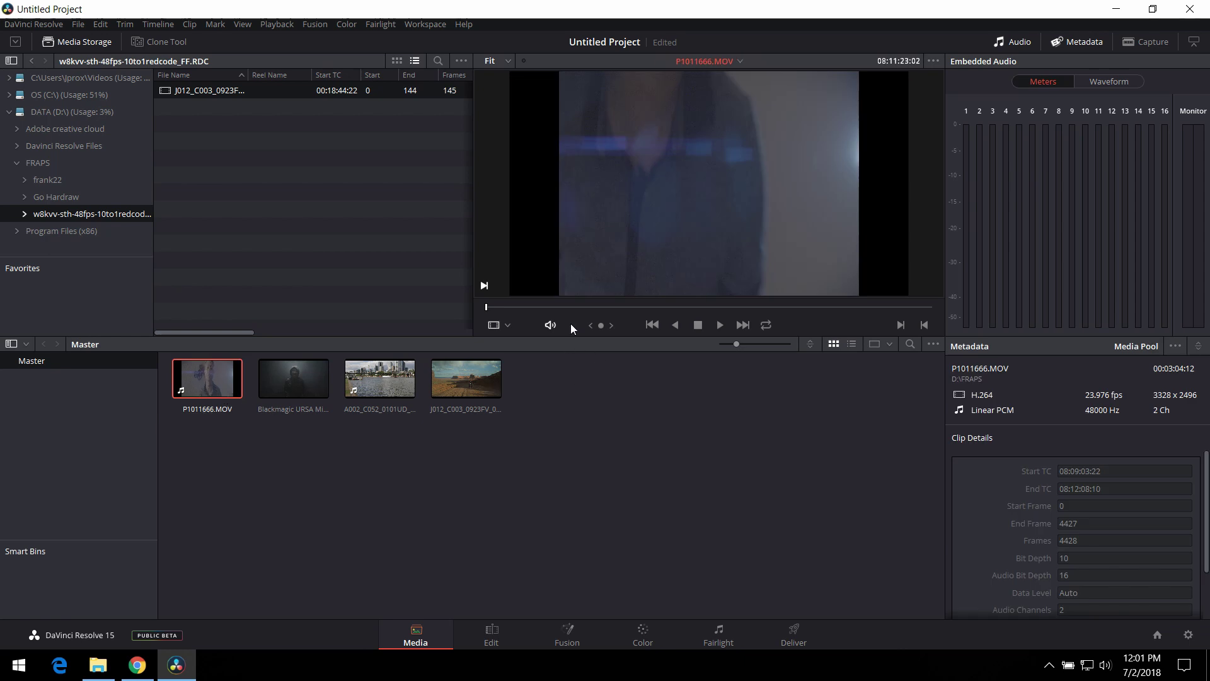
left_click_drag(584, 307, 591, 311)
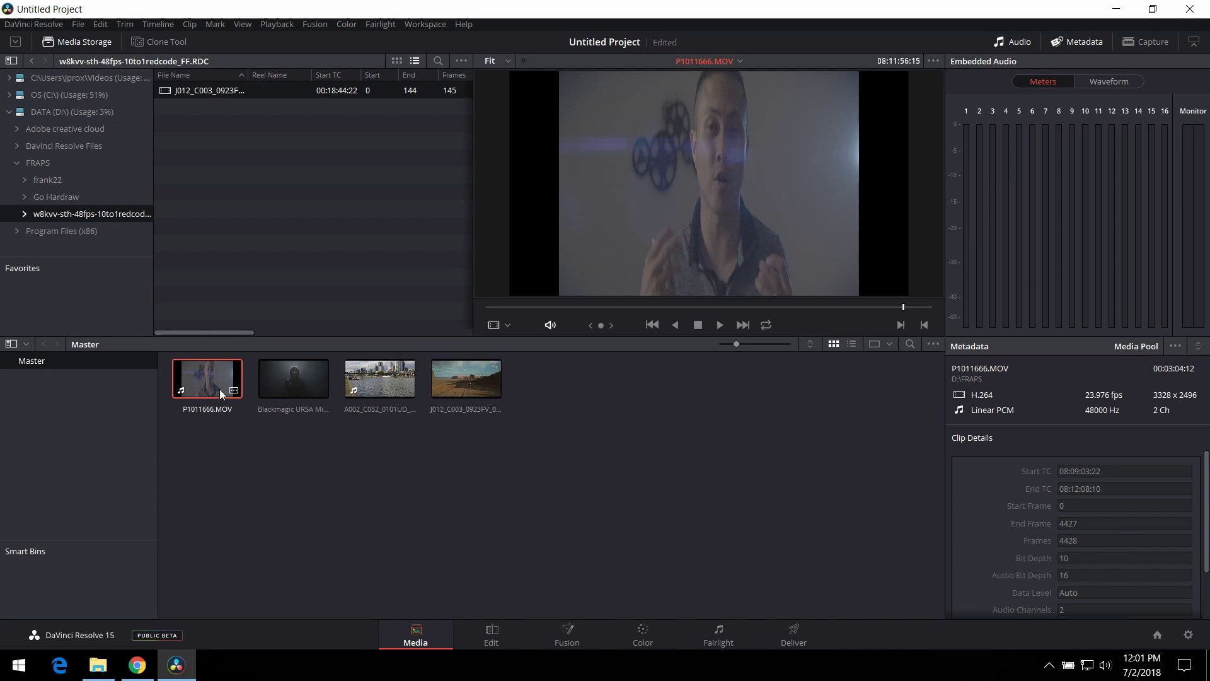
Set the P1011666.MOV clip's pixel aspect ratio to CinemaScope in Clip Attributes
right_click(195, 385)
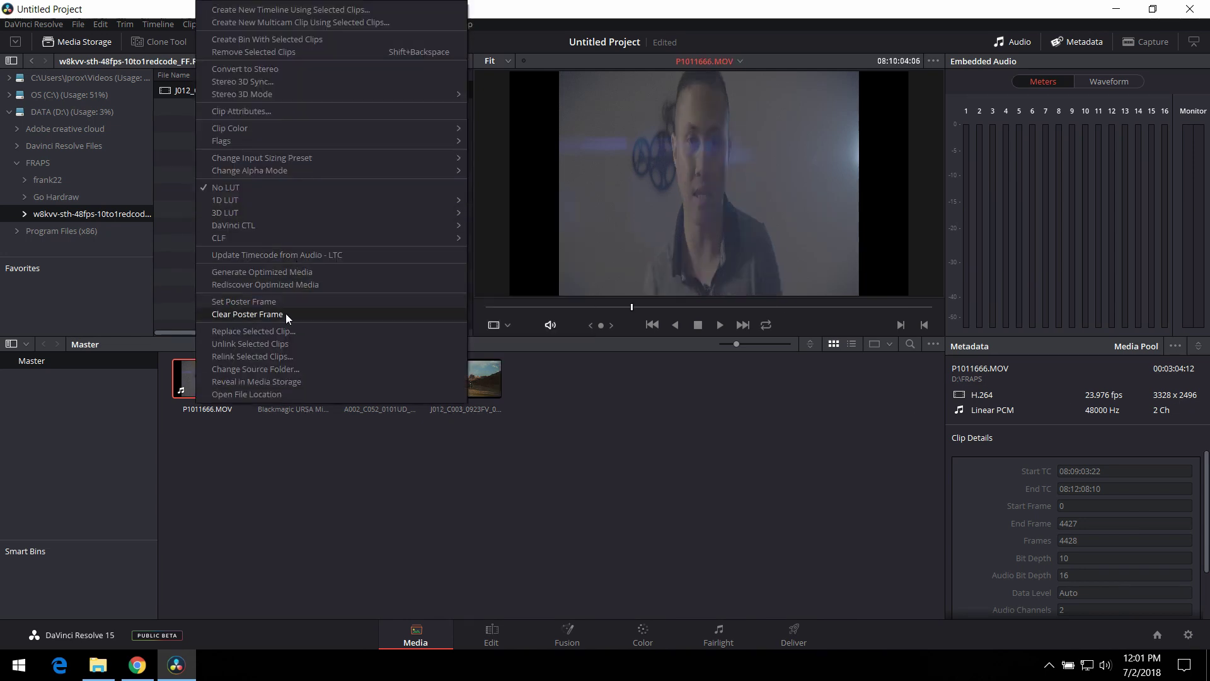
left_click(275, 112)
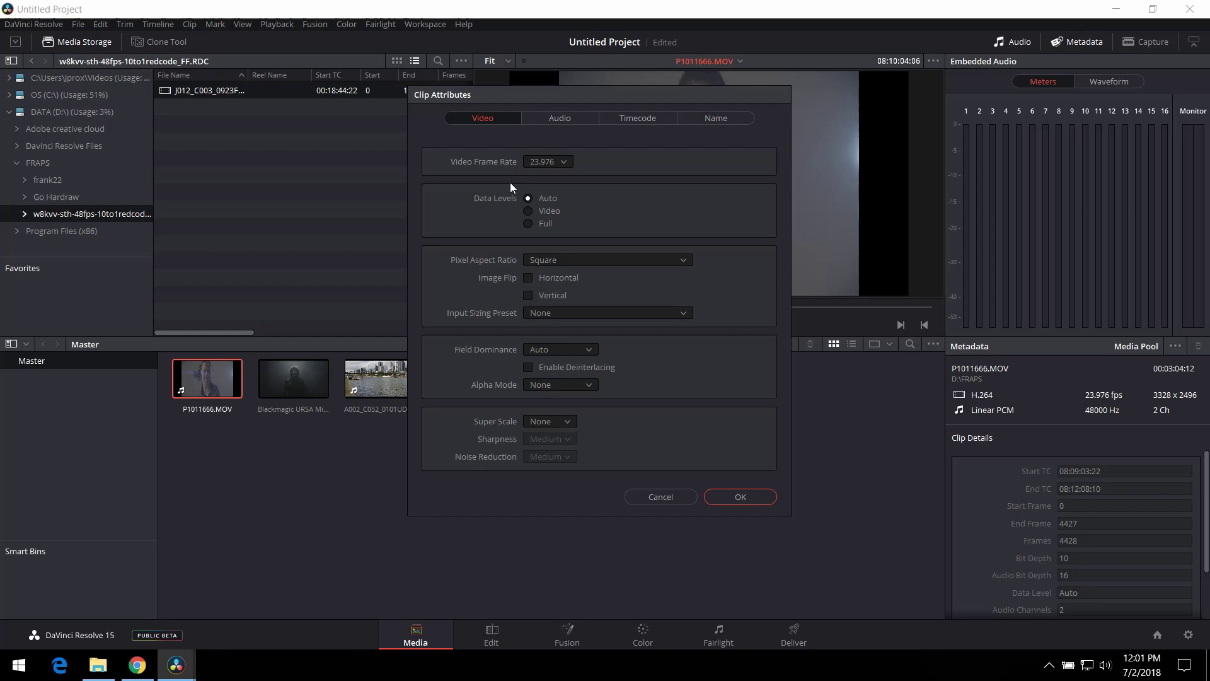
left_click(563, 260)
left_click(570, 293)
left_click(726, 496)
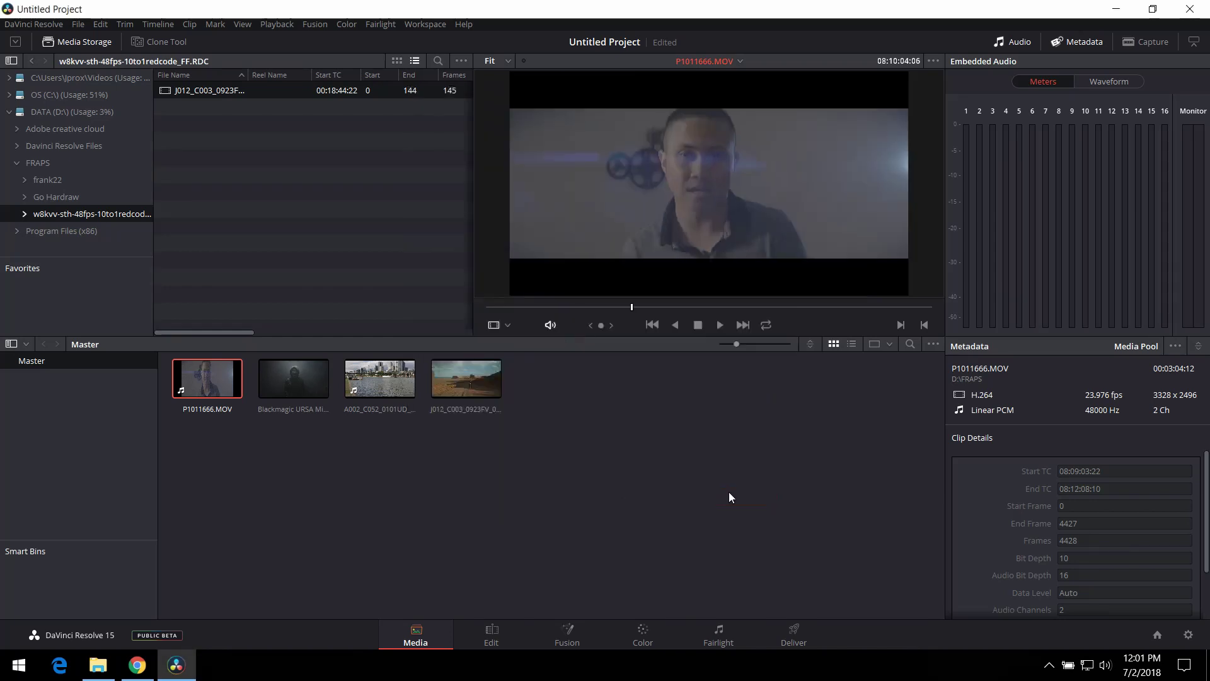
Set the project timeline resolution to 3840 x 1600 and save
left_click(1188, 635)
left_click(653, 139)
left_click(618, 144)
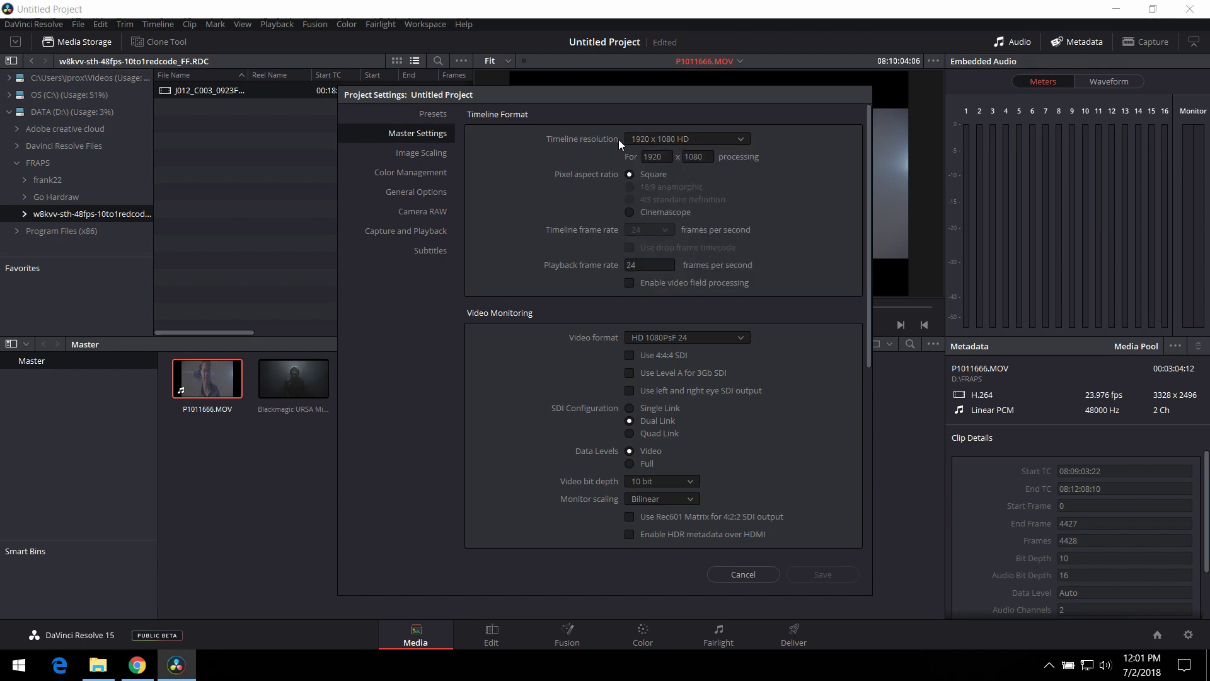
left_click(657, 156)
key("BackSpace")
key("BackSpace")
key("BackSpace")
key("BackSpace")
type("3840")
double_click(702, 157)
type("1600")
left_click(814, 576)
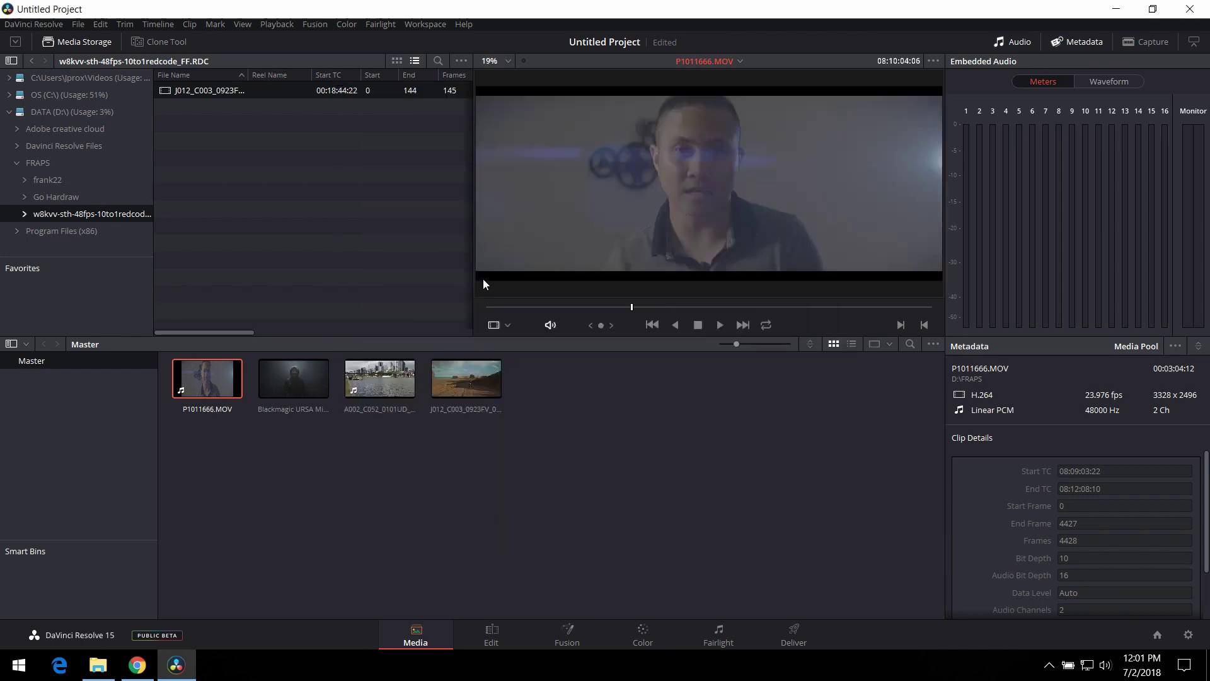
Make mismatched resolution files scale the entire image to fit, and save
left_click(1188, 635)
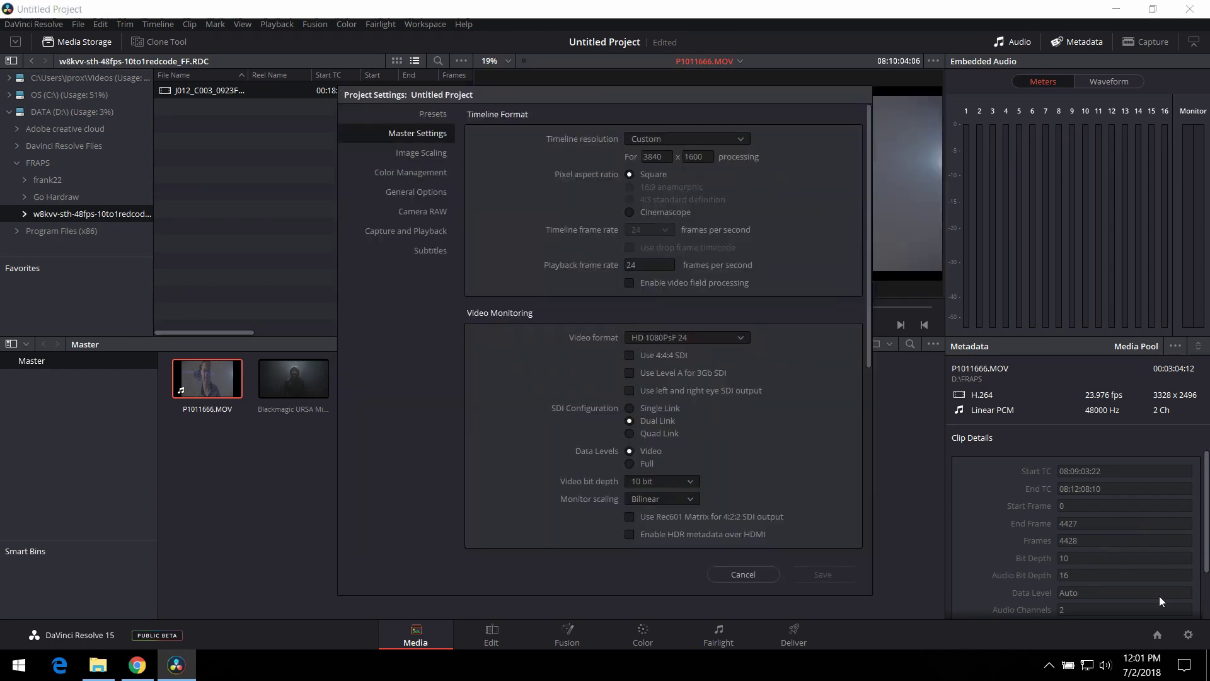
left_click(421, 158)
left_click(652, 339)
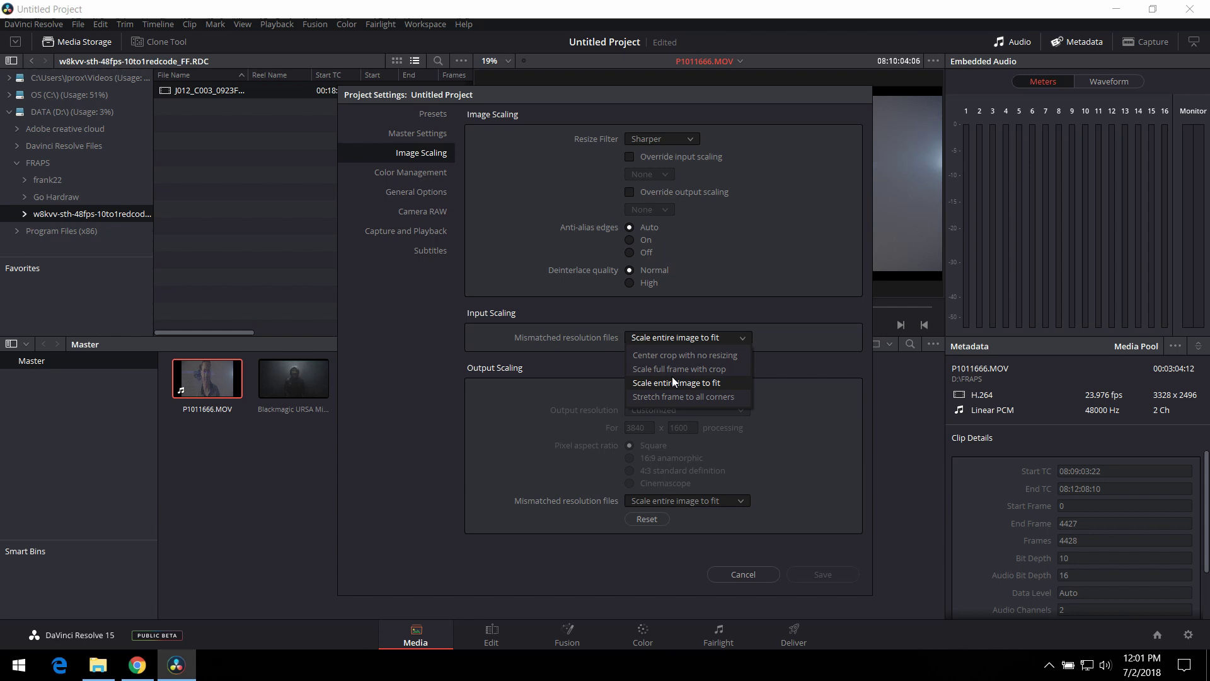
left_click(672, 379)
left_click(816, 577)
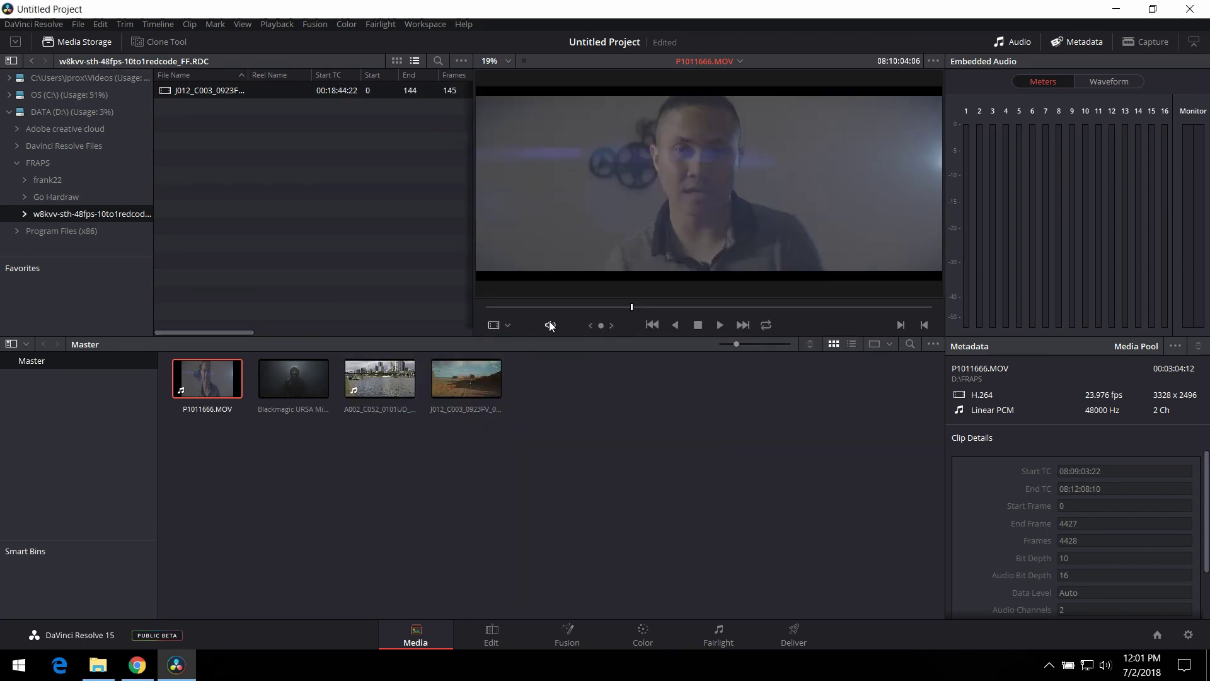
Return the clip to its start, then go via the Color page to Edit's Timeline 1
left_click(520, 311)
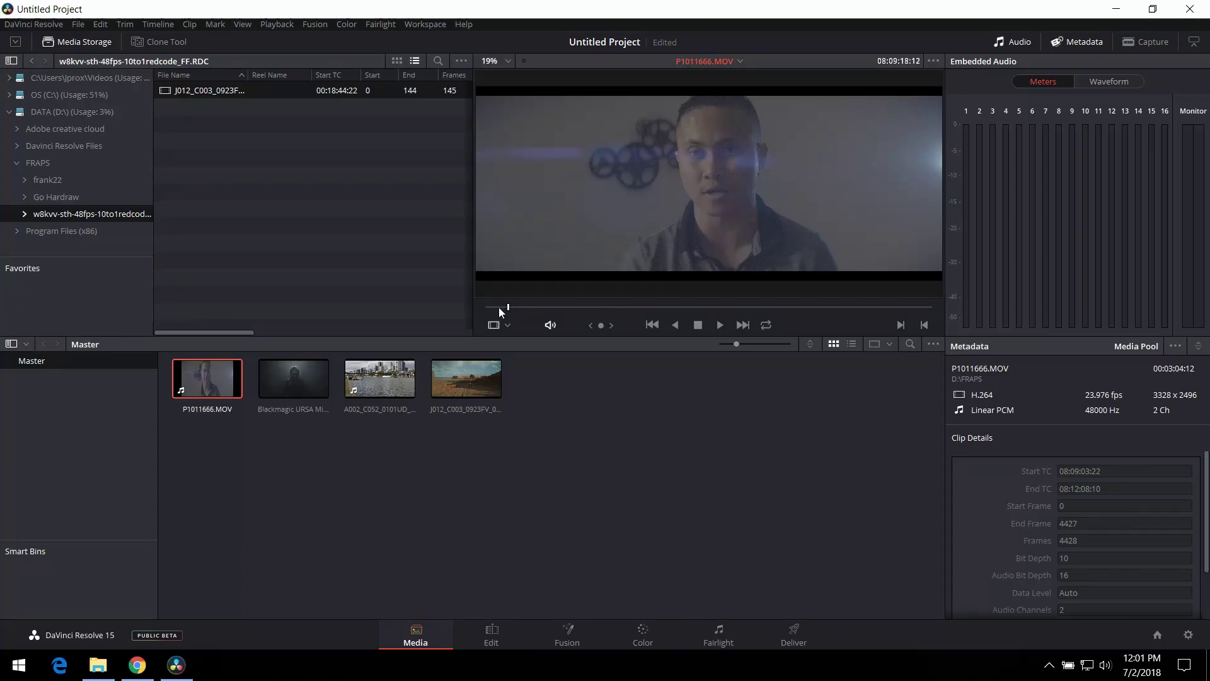
key("Home")
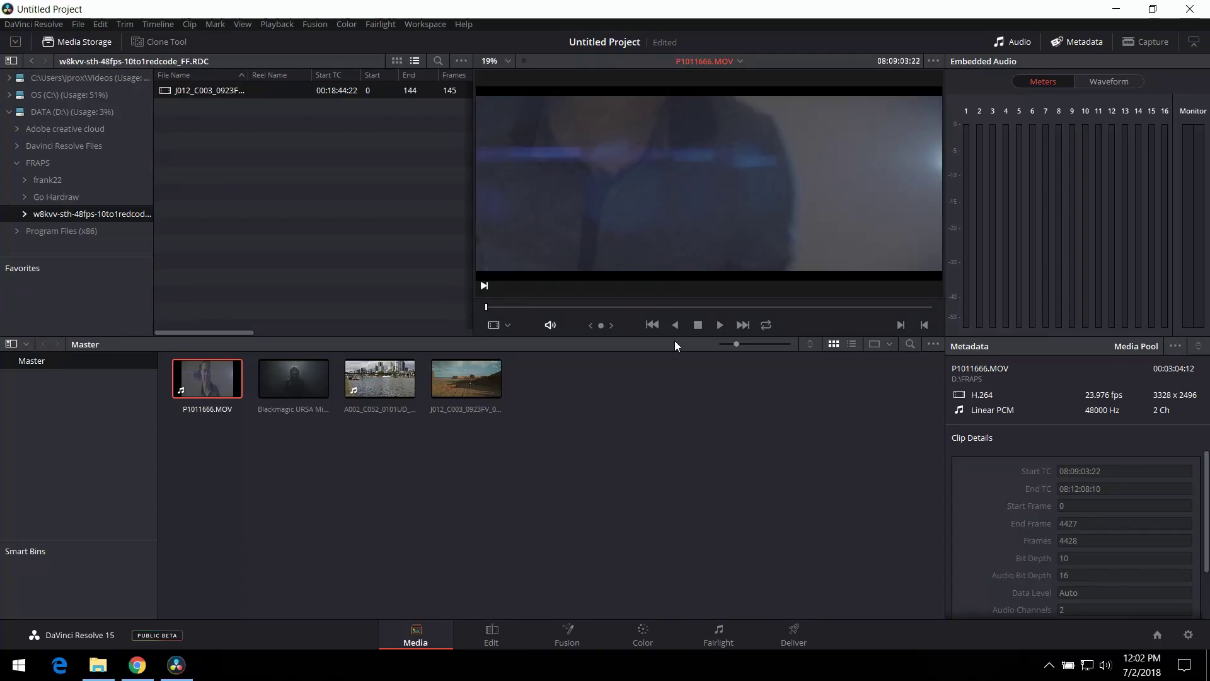
left_click(643, 633)
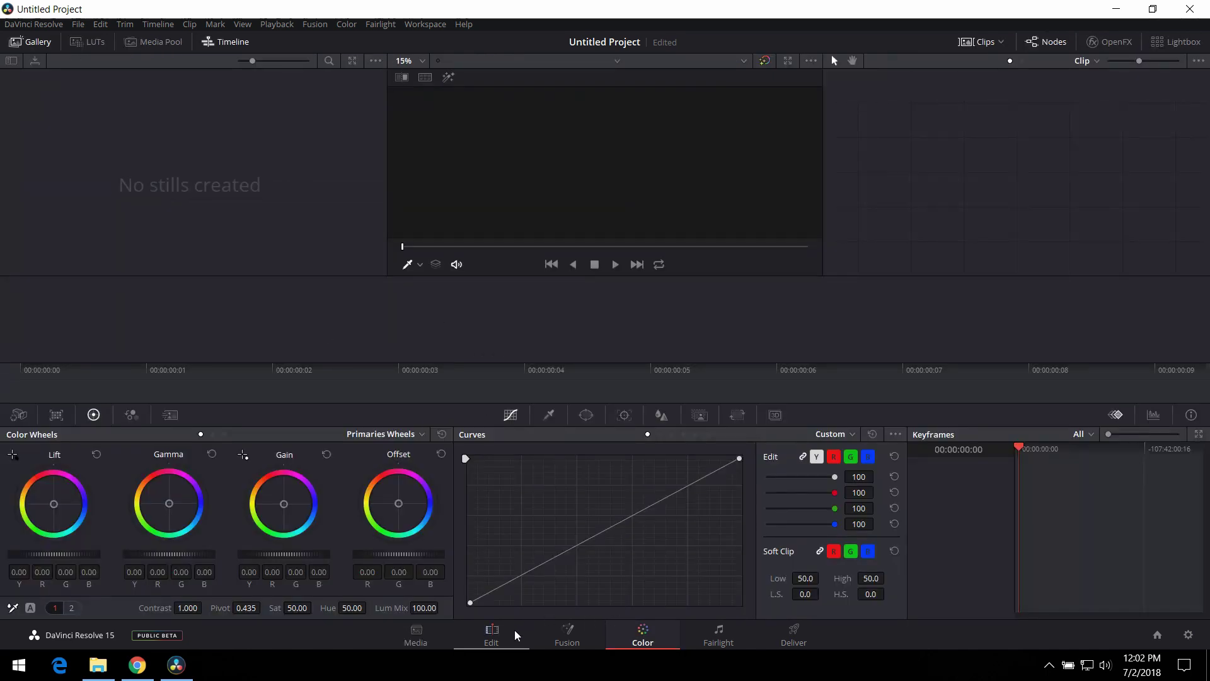
left_click(492, 633)
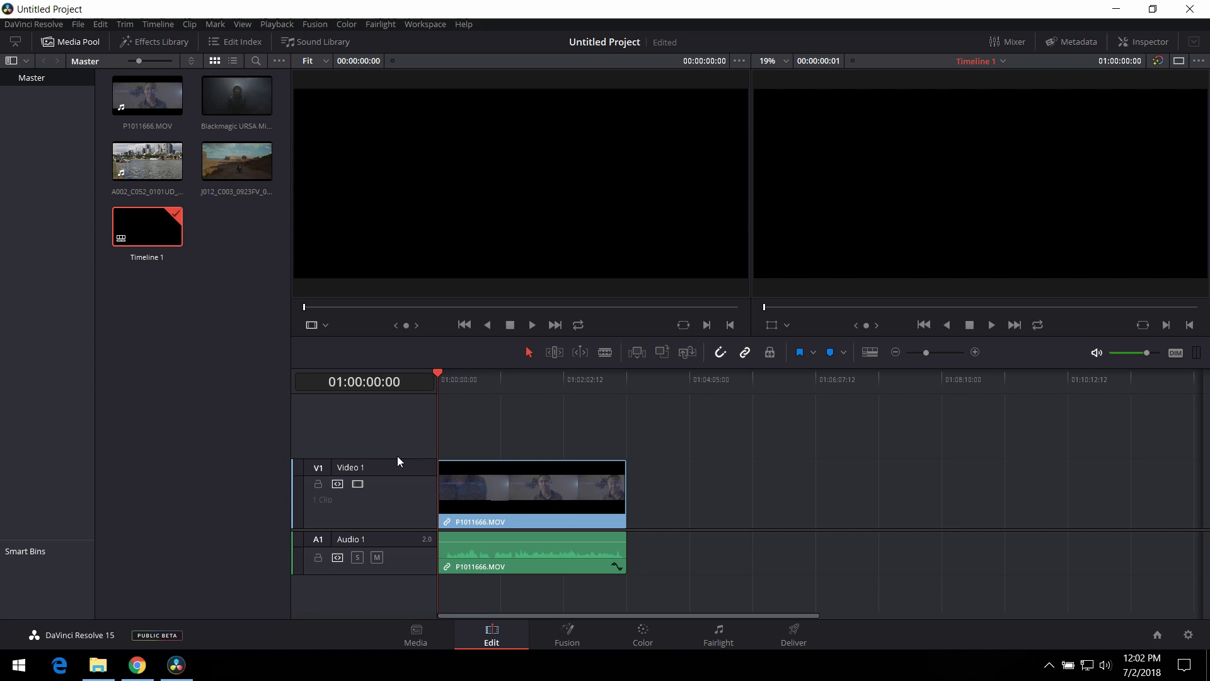
On the Color page, play Timeline 1 from 01:00:18:02, then stop
left_click(632, 632)
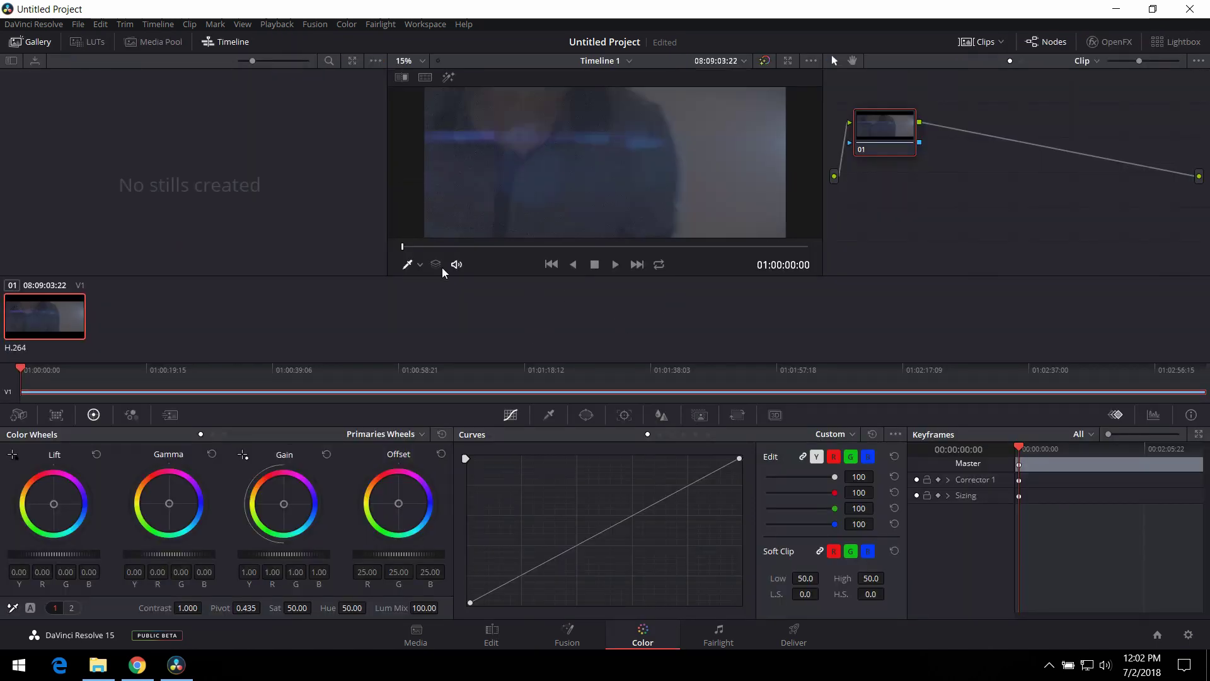
left_click(441, 247)
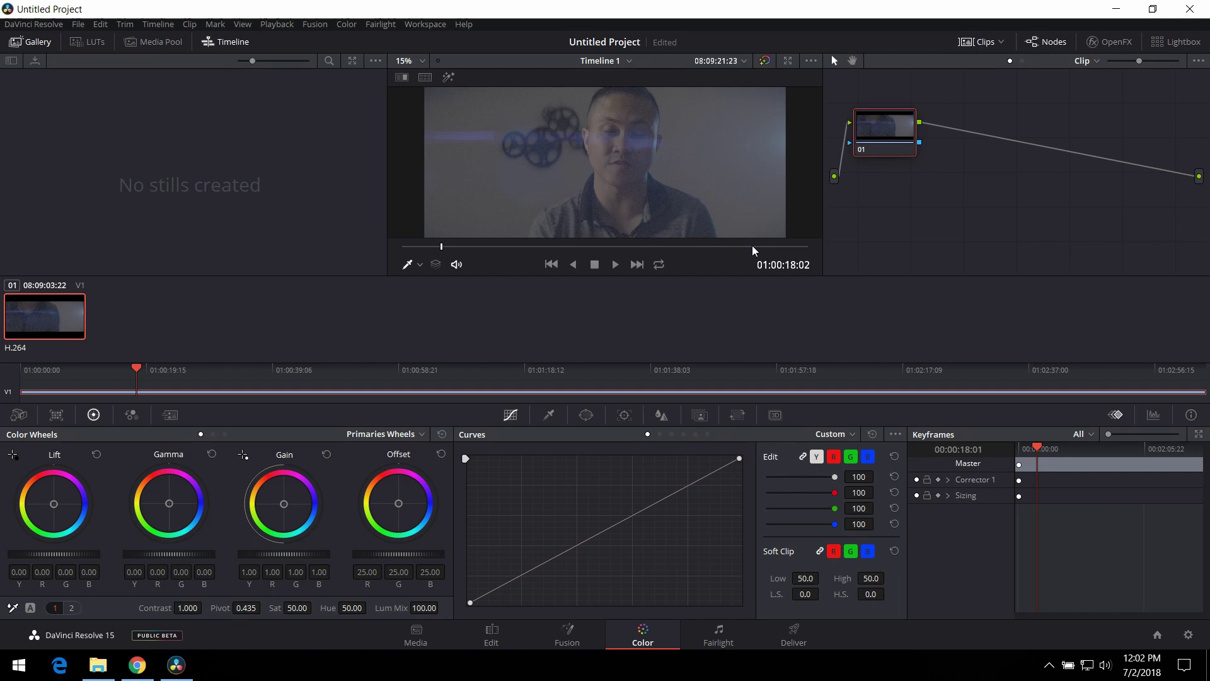
key("space")
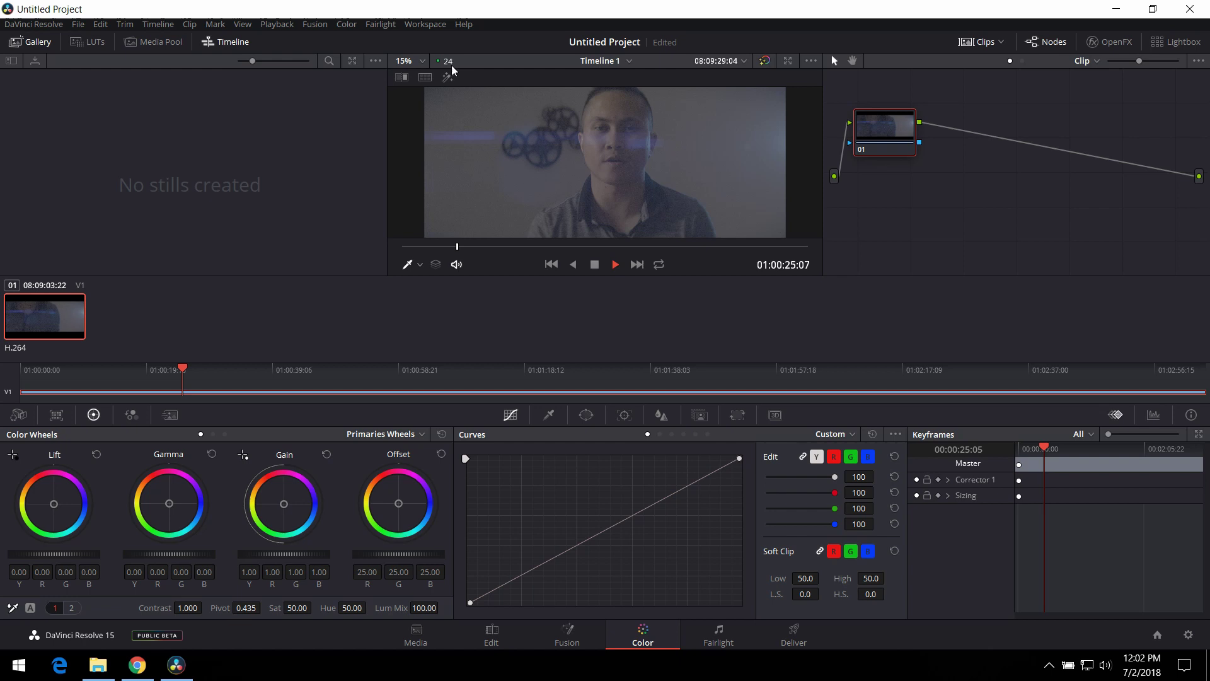
left_click(595, 265)
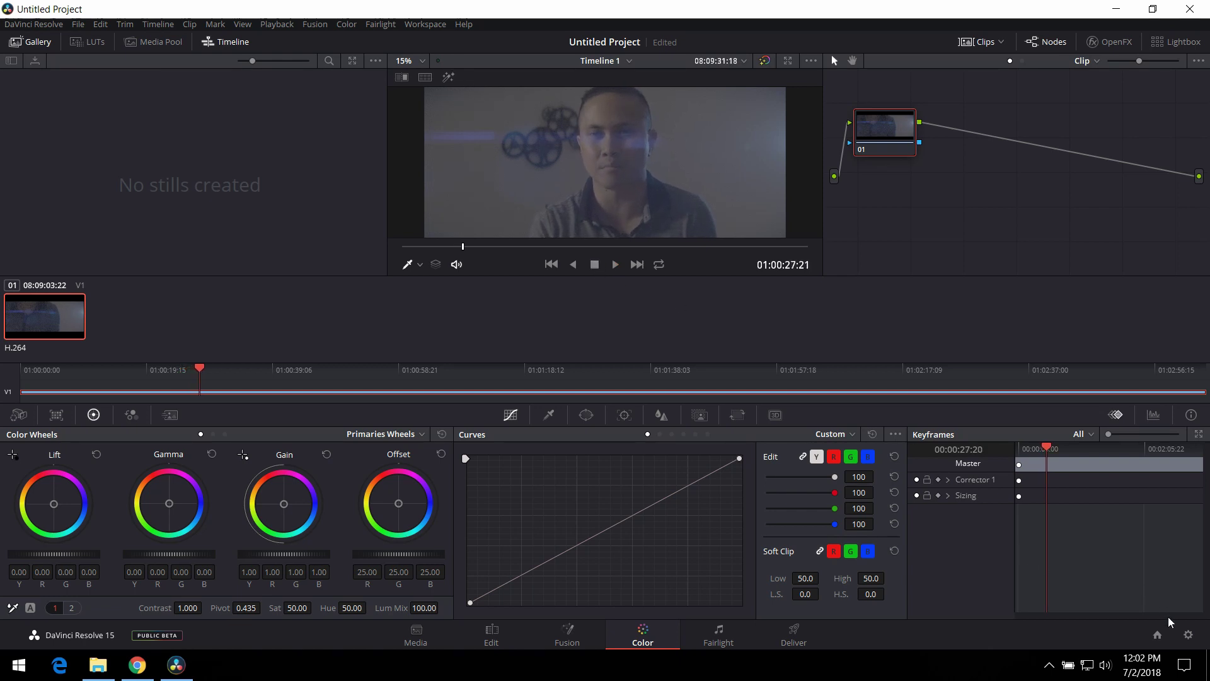
Review the Master Settings without changes, then jump back to 01:00:19:05
left_click(1186, 633)
left_click(444, 136)
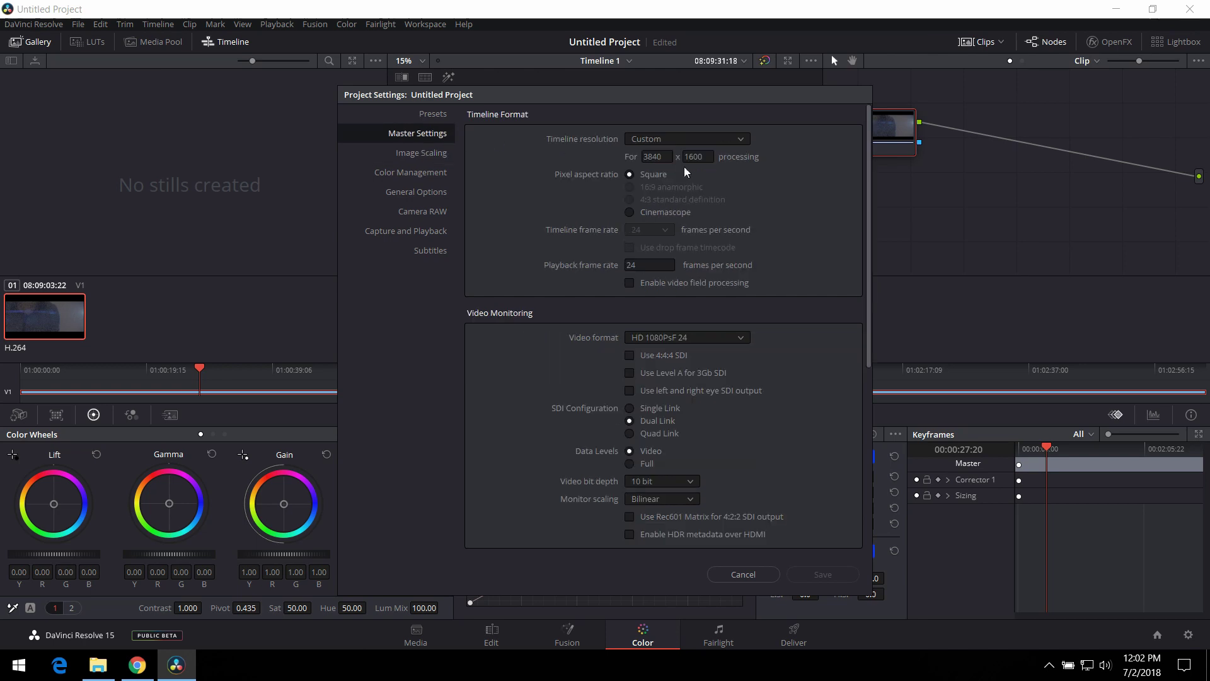
left_click(743, 574)
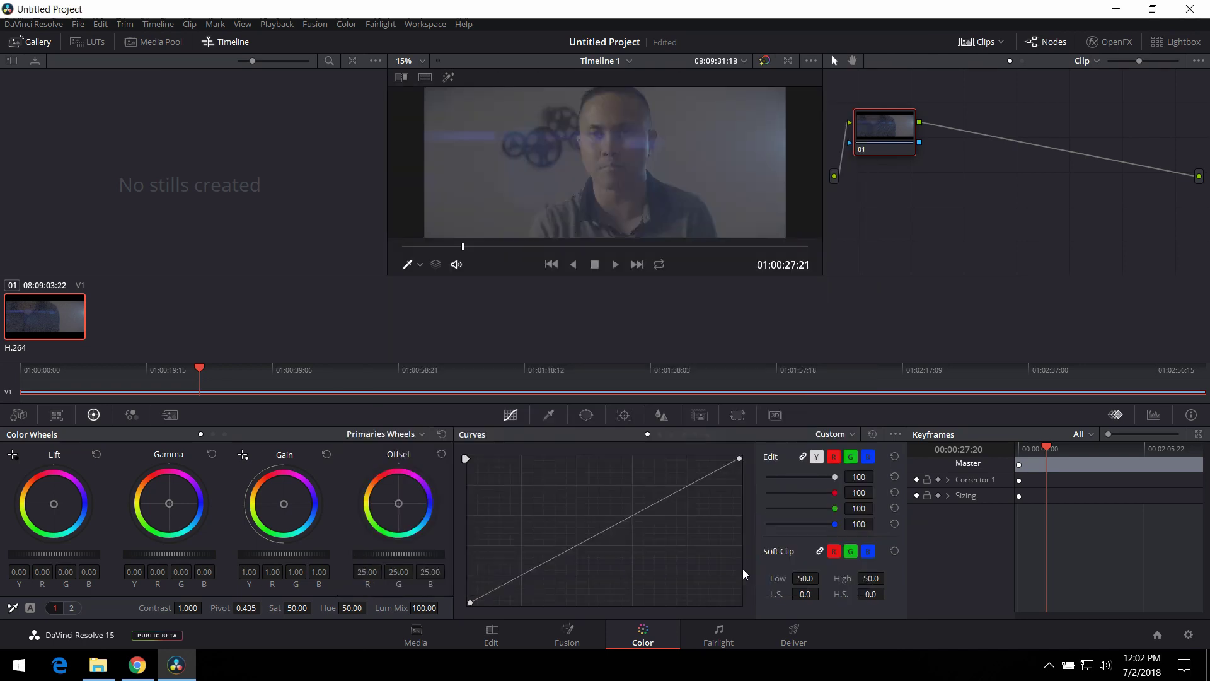
left_click(444, 247)
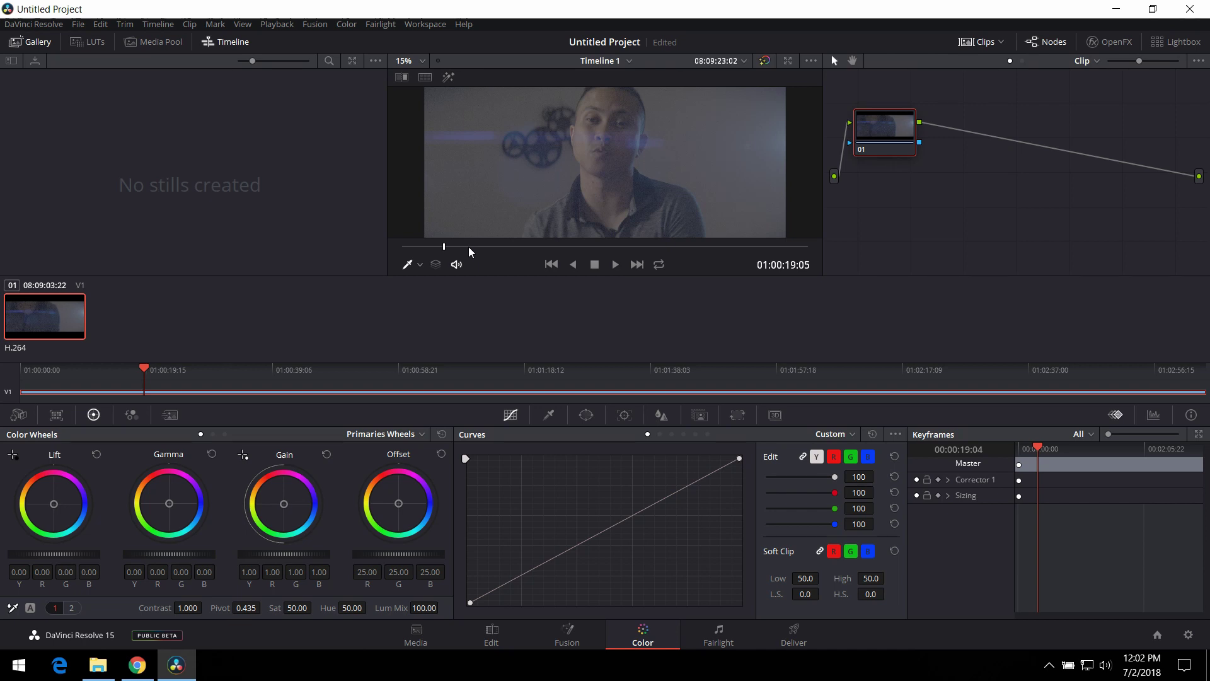
Delete P1011666.MOV from Timeline 1 and select the Blackmagic URSA clip on the Media page
left_click(492, 633)
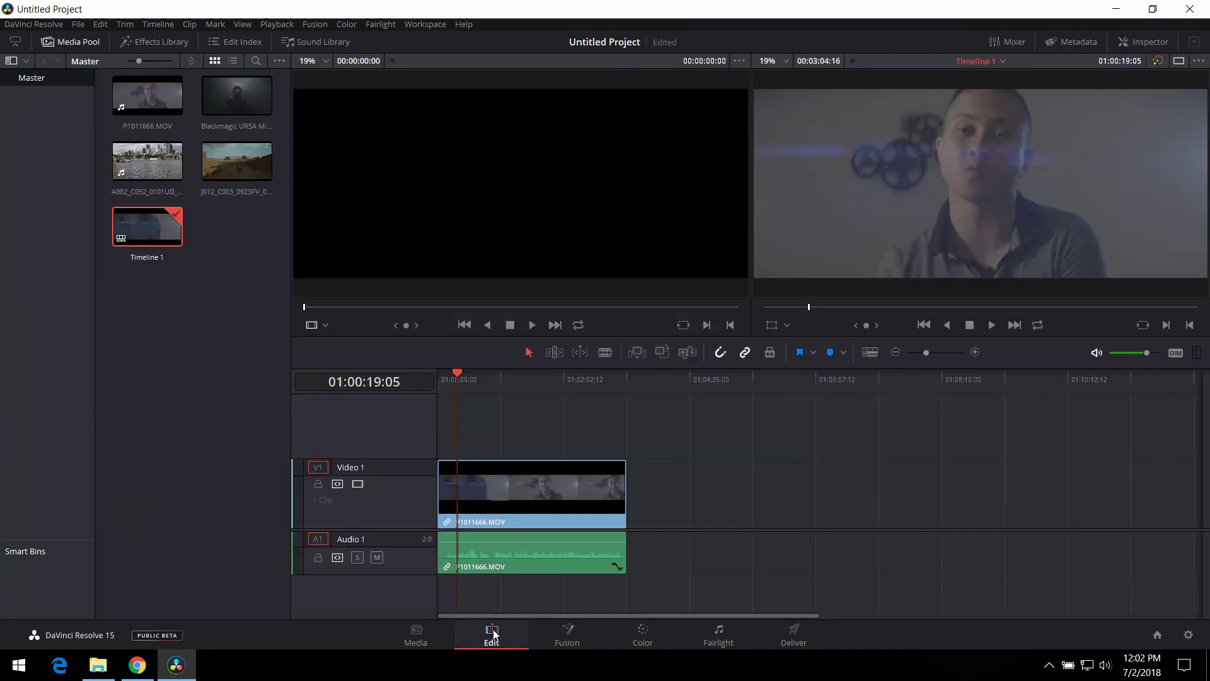
left_click(524, 526)
key("Delete")
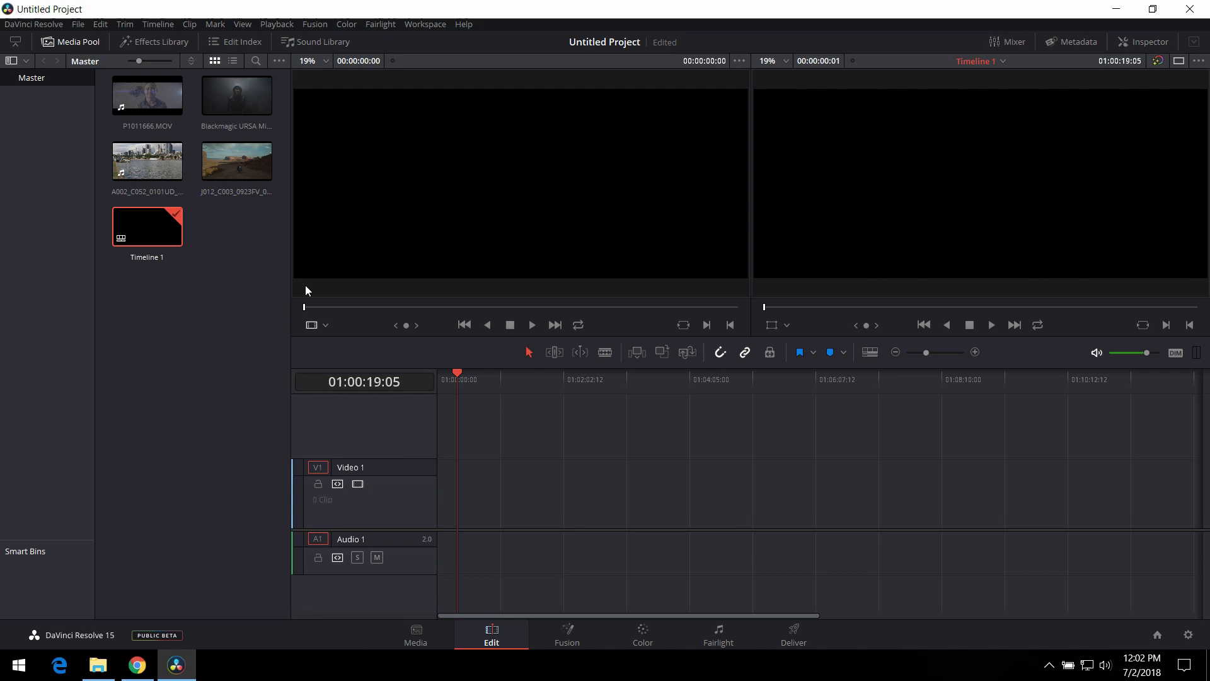
left_click(414, 627)
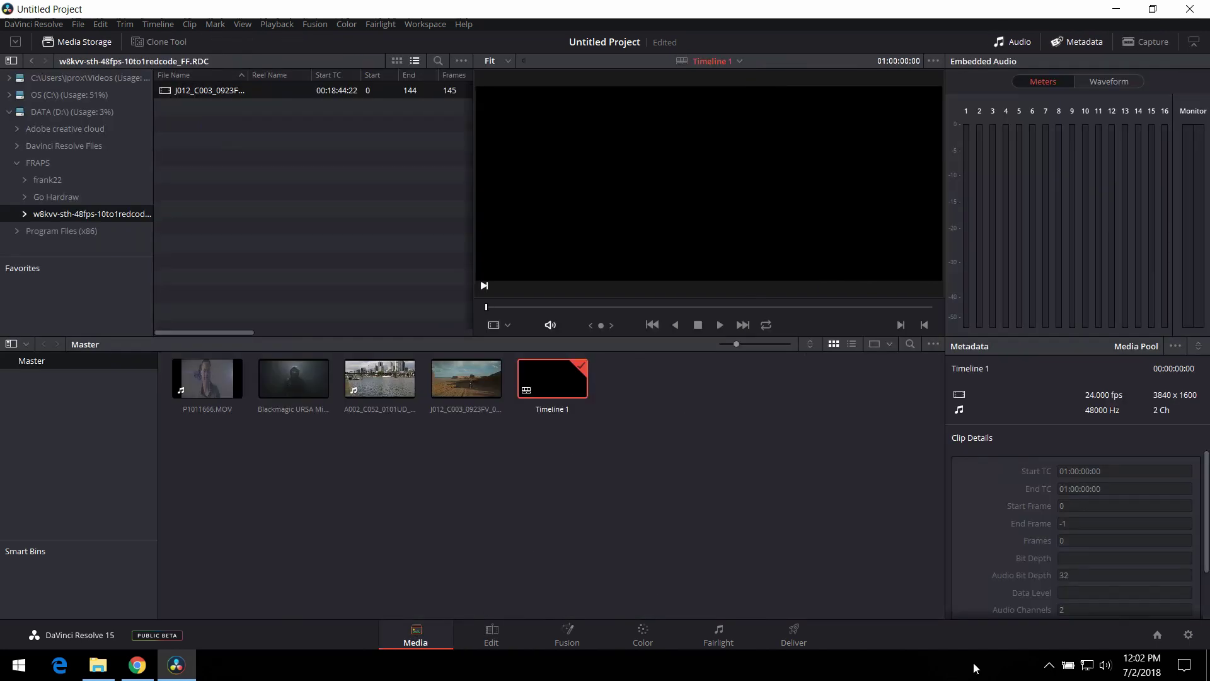
left_click(279, 382)
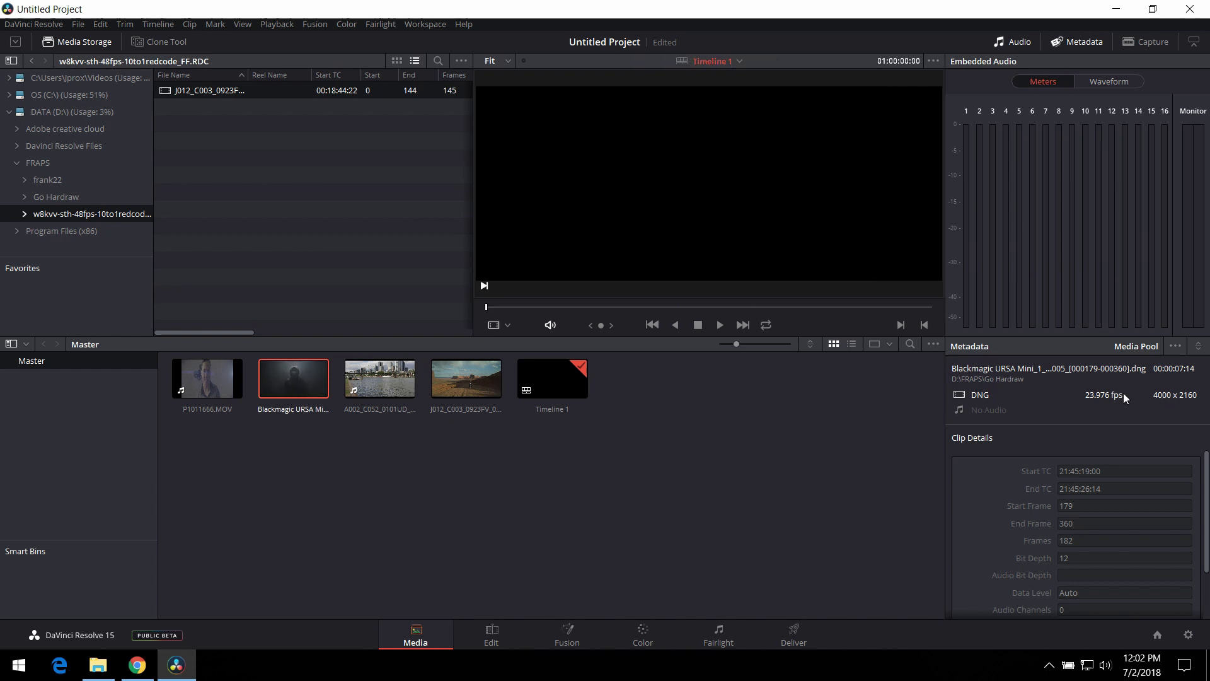
Place the Blackmagic URSA clip on Timeline 1 and move the playhead to the start
left_click(492, 633)
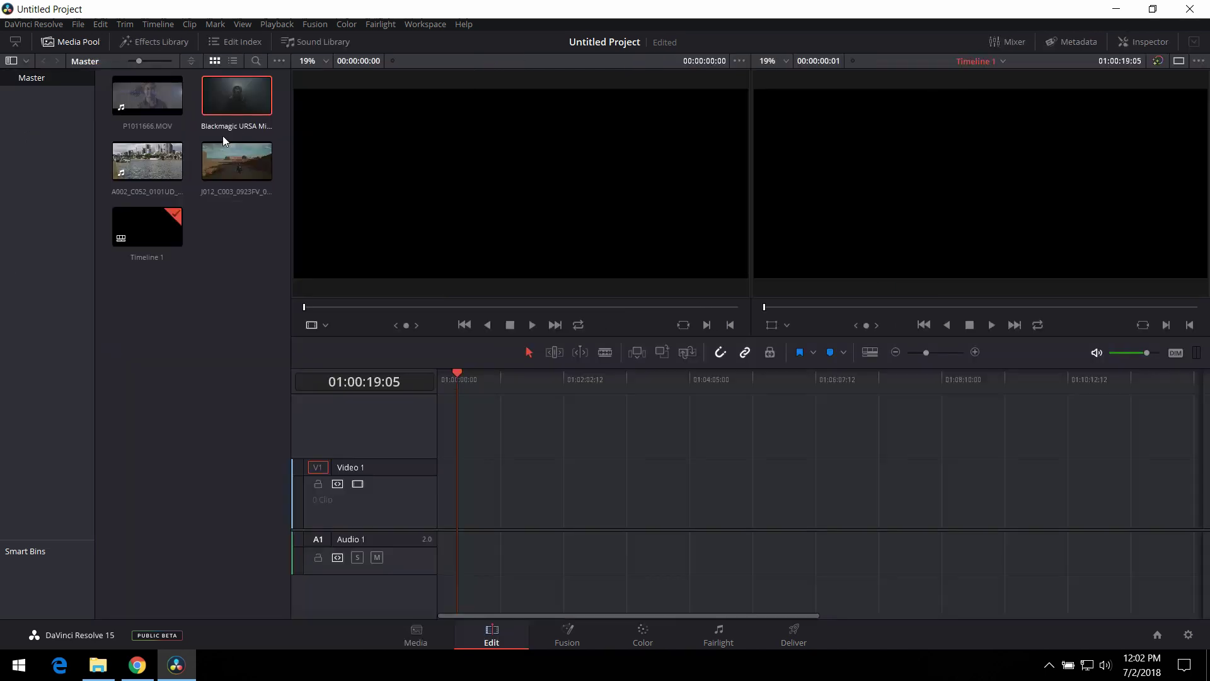
left_click_drag(222, 135, 395, 459)
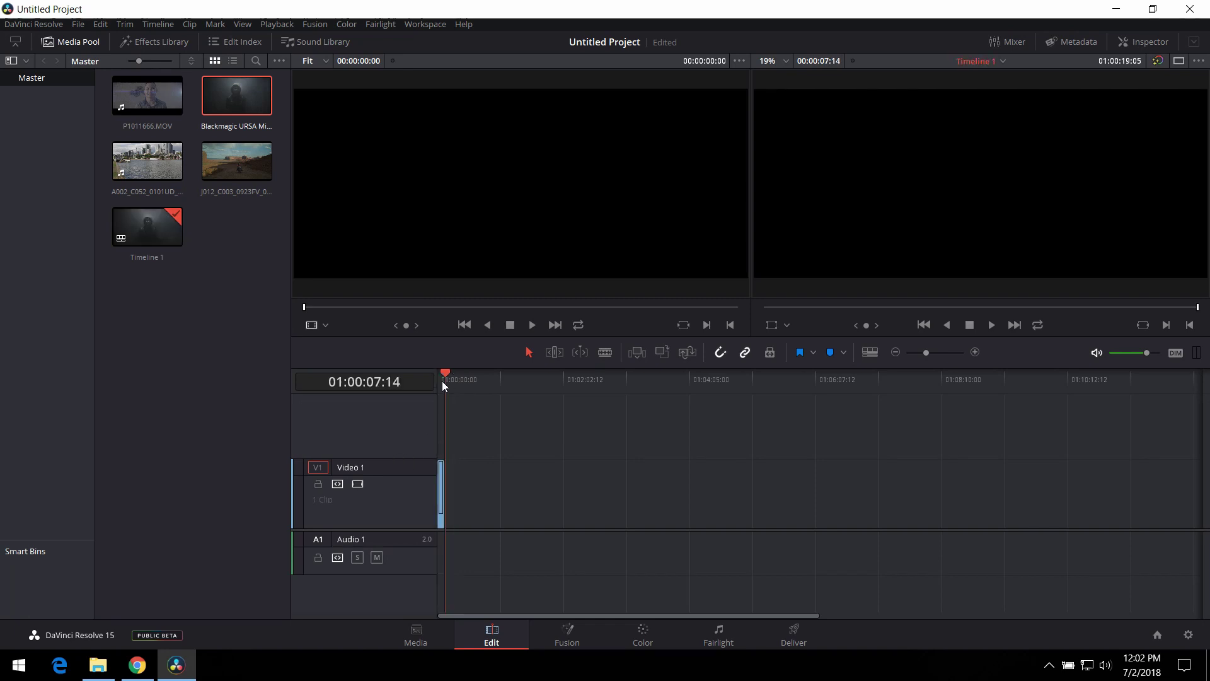
left_click_drag(443, 386, 390, 406)
scroll(456, 463, "up", 3)
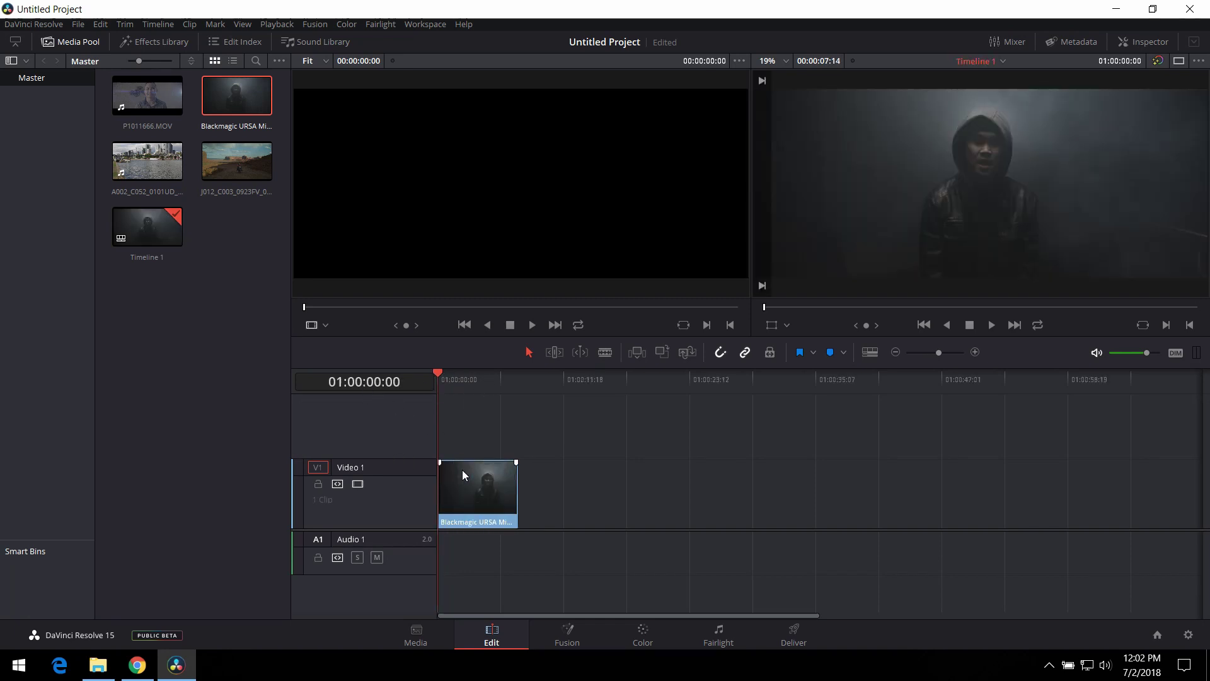
Set the timeline resolution to 4000 x 2160 and save
left_click(1188, 634)
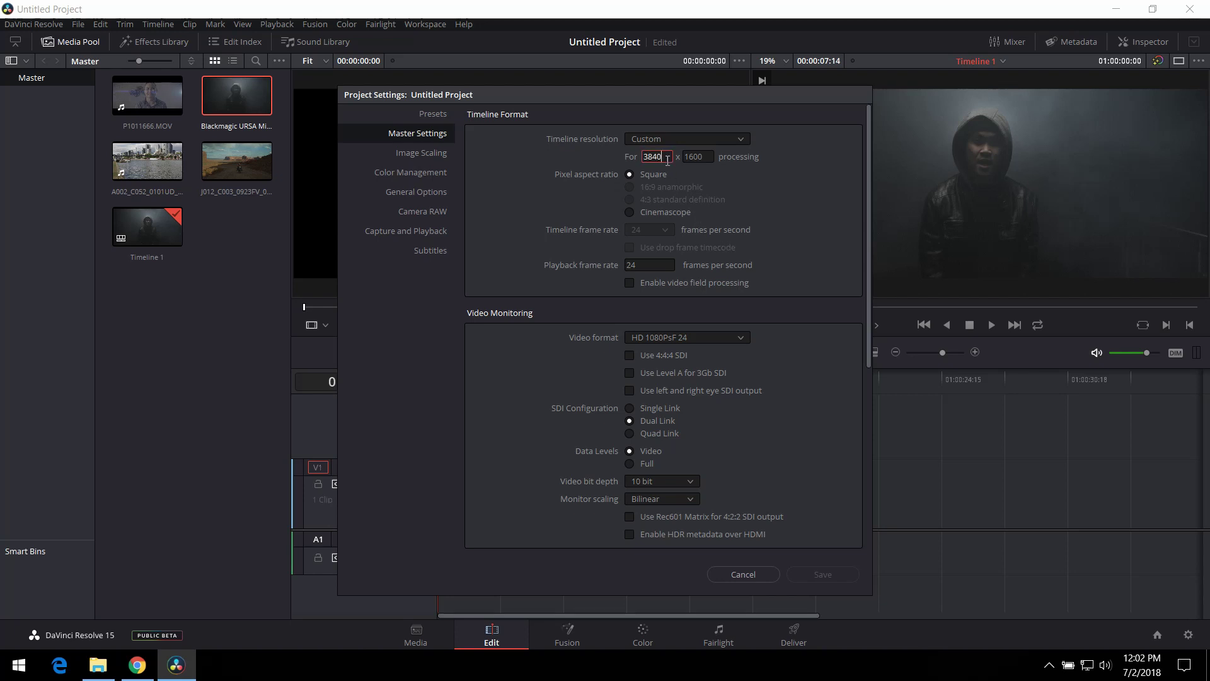
key("BackSpace")
key("BackSpace")
key("BackSpace")
key("BackSpace")
type("4000")
key("Tab")
type("2160")
left_click(822, 573)
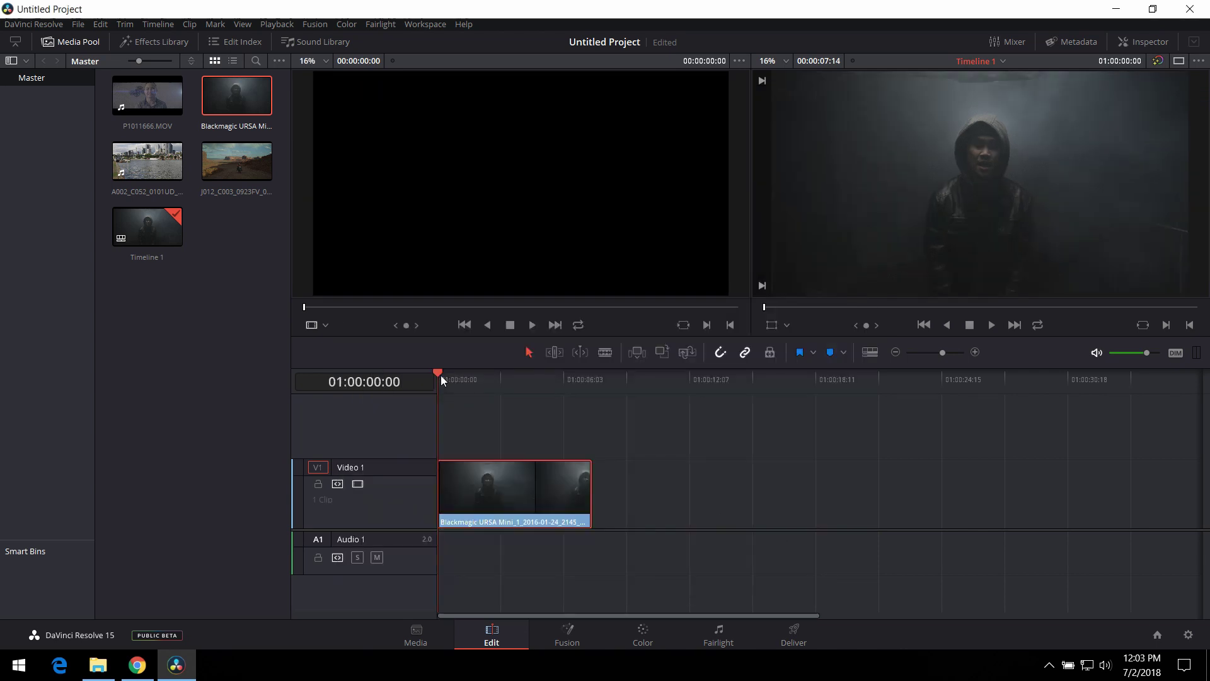
Play the URSA Mini DNG clip on the Color page to about 01:00:04:06
left_click(644, 632)
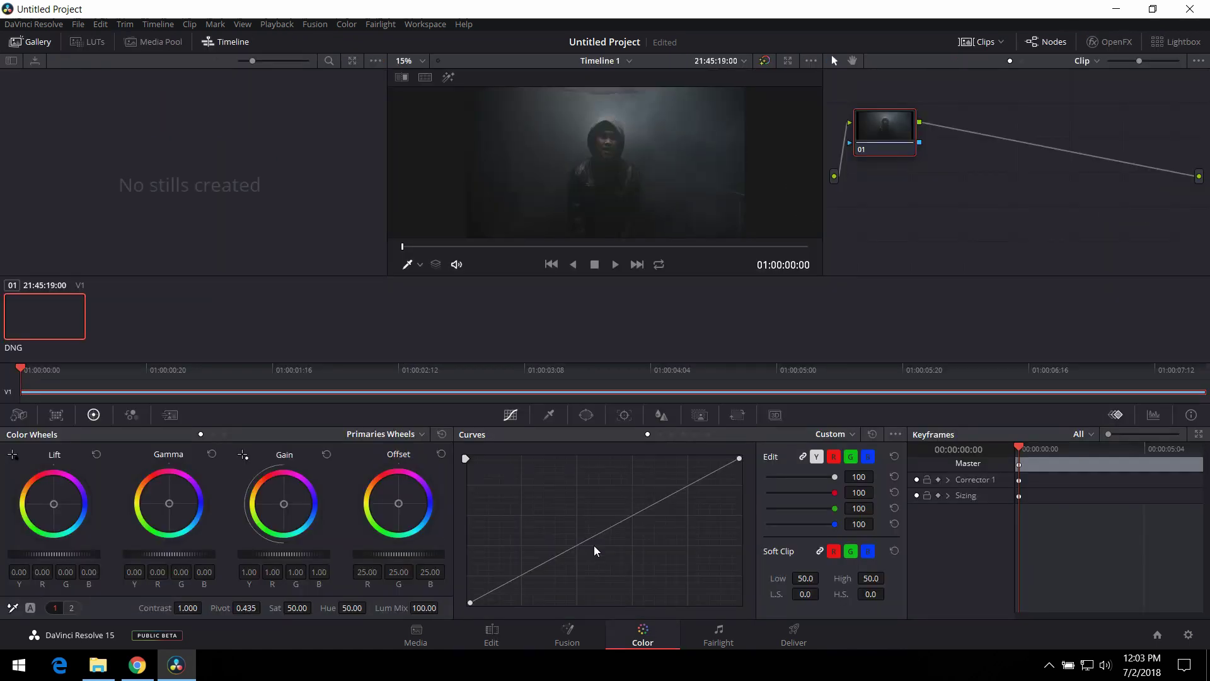
left_click(616, 264)
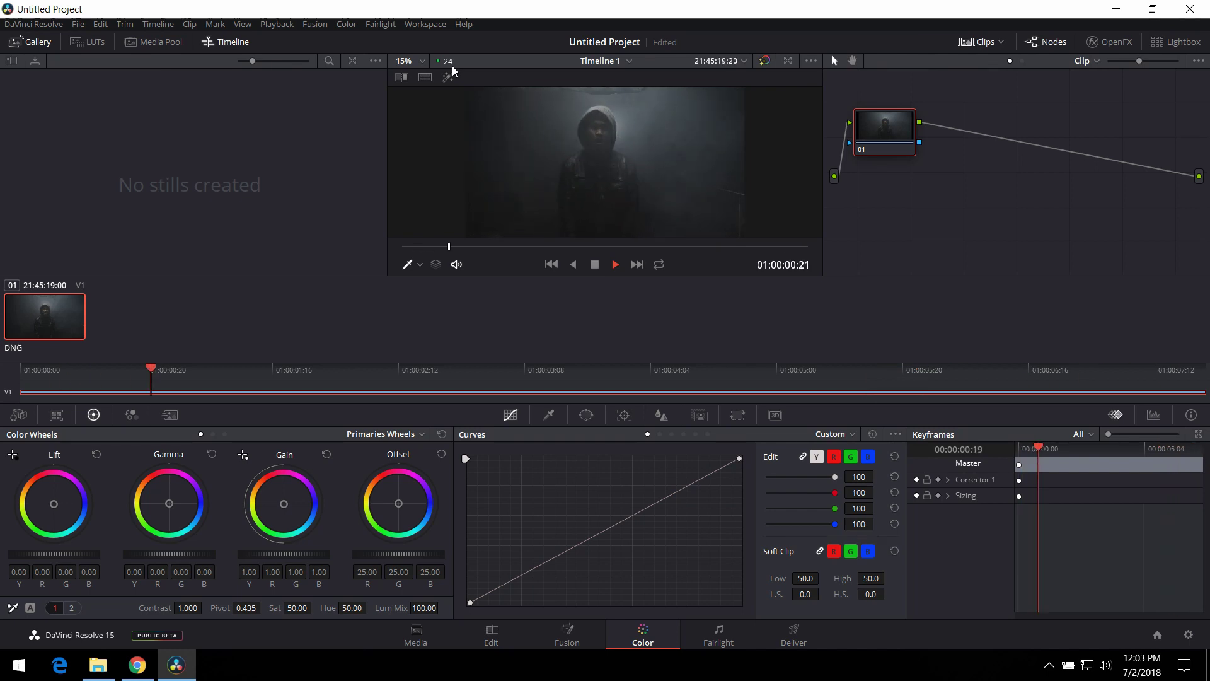
Replace the URSA clip with A002_C052_0101UD_001.R3D at the timeline start and check its 4096 x 2160 metadata
left_click(490, 634)
key("Delete")
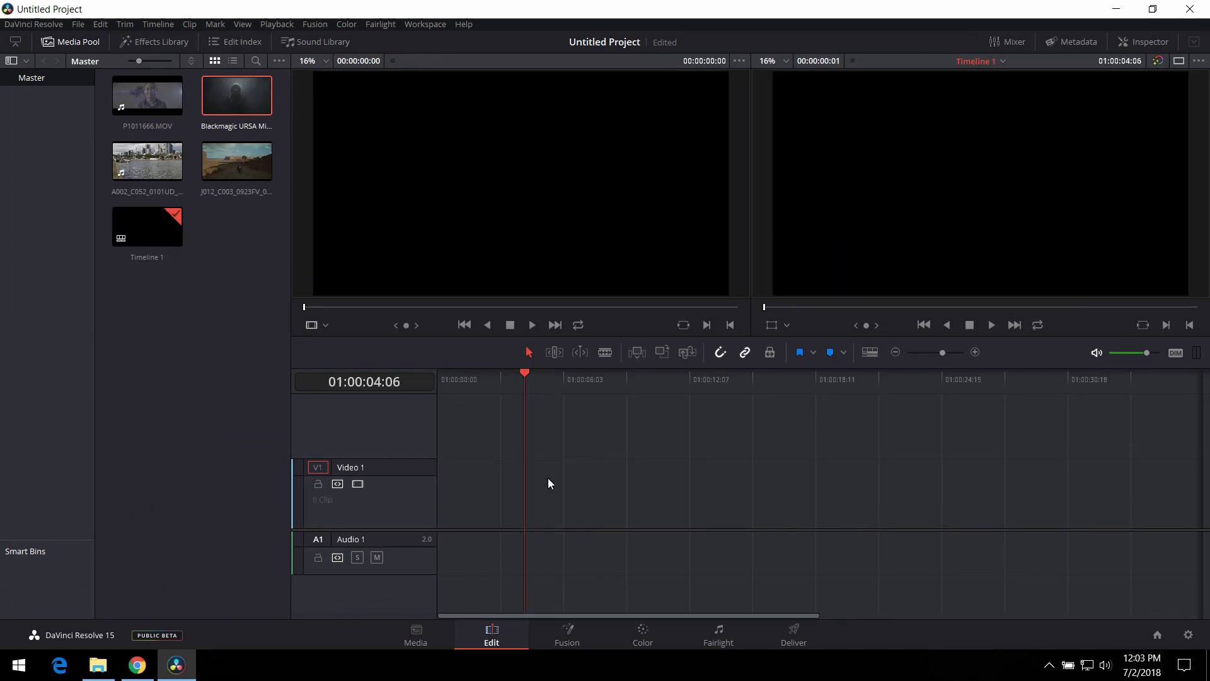
left_click(152, 163)
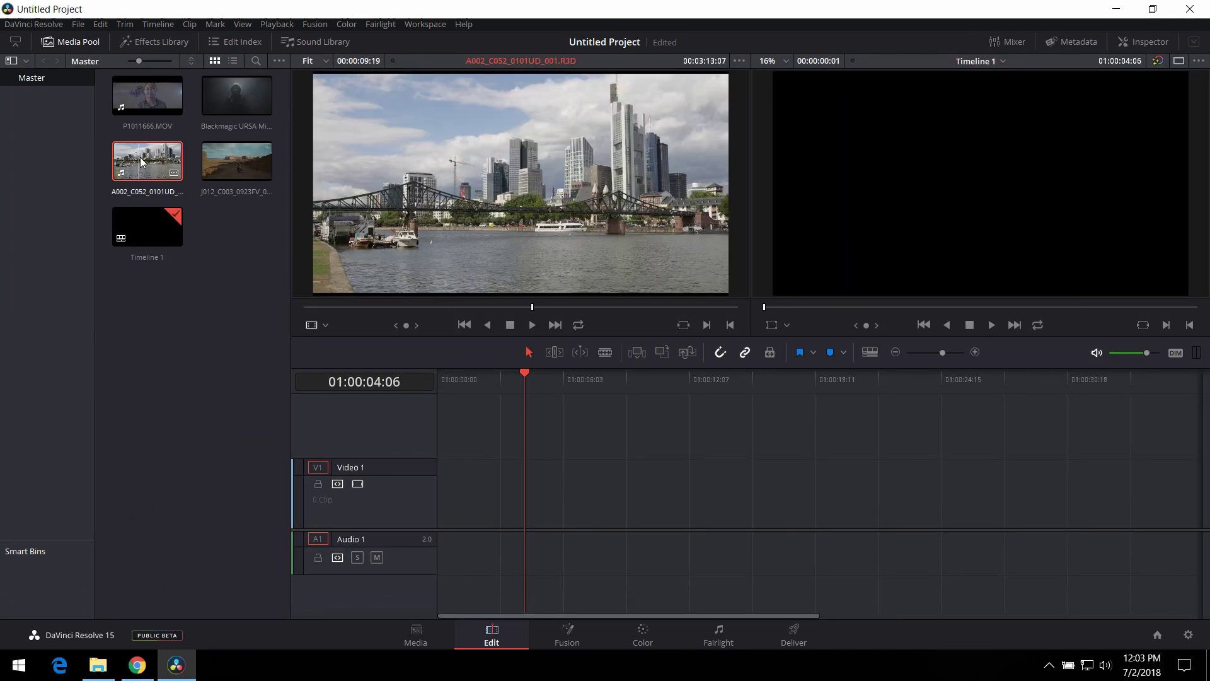
left_click_drag(391, 447, 443, 486)
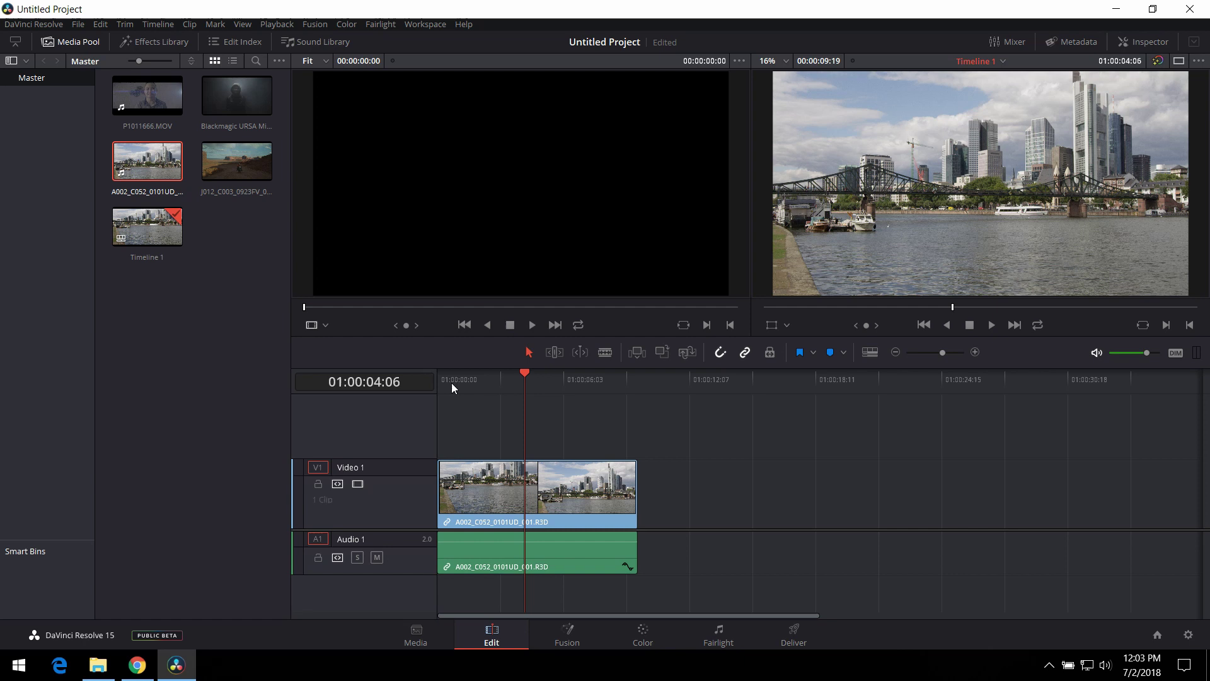
left_click_drag(451, 383, 435, 383)
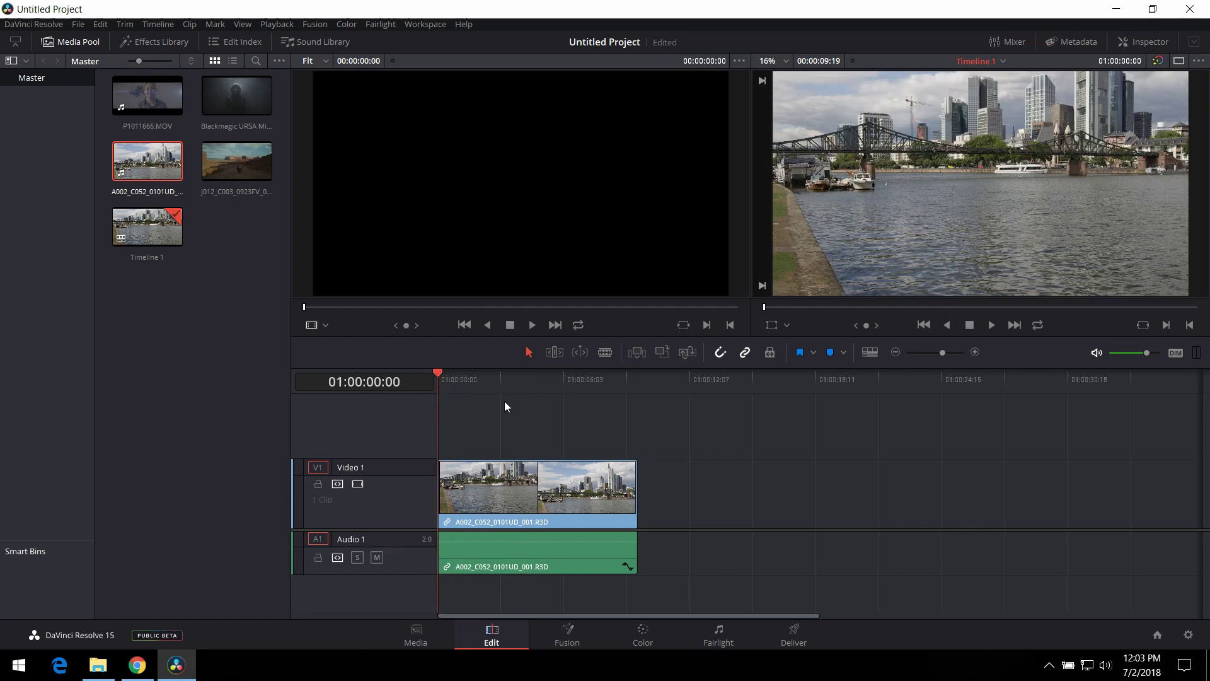
left_click(428, 635)
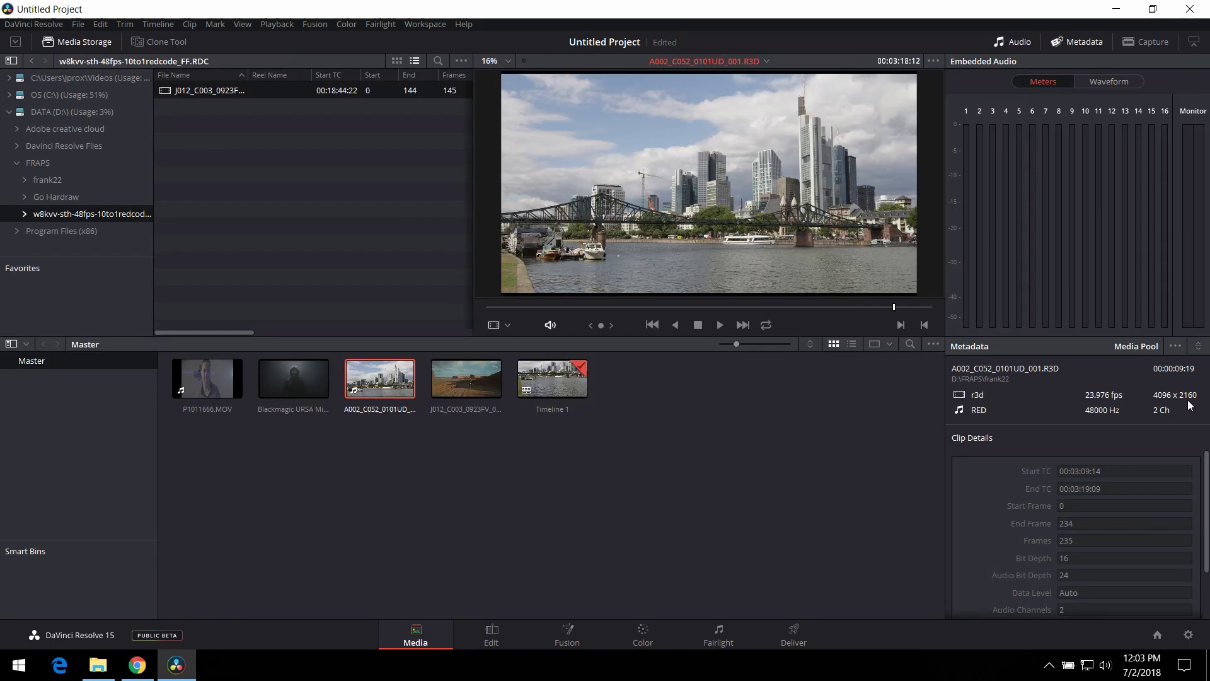
Change the timeline width to 4096 for 4096 x 2160, save, and return to the Edit page
left_click(499, 635)
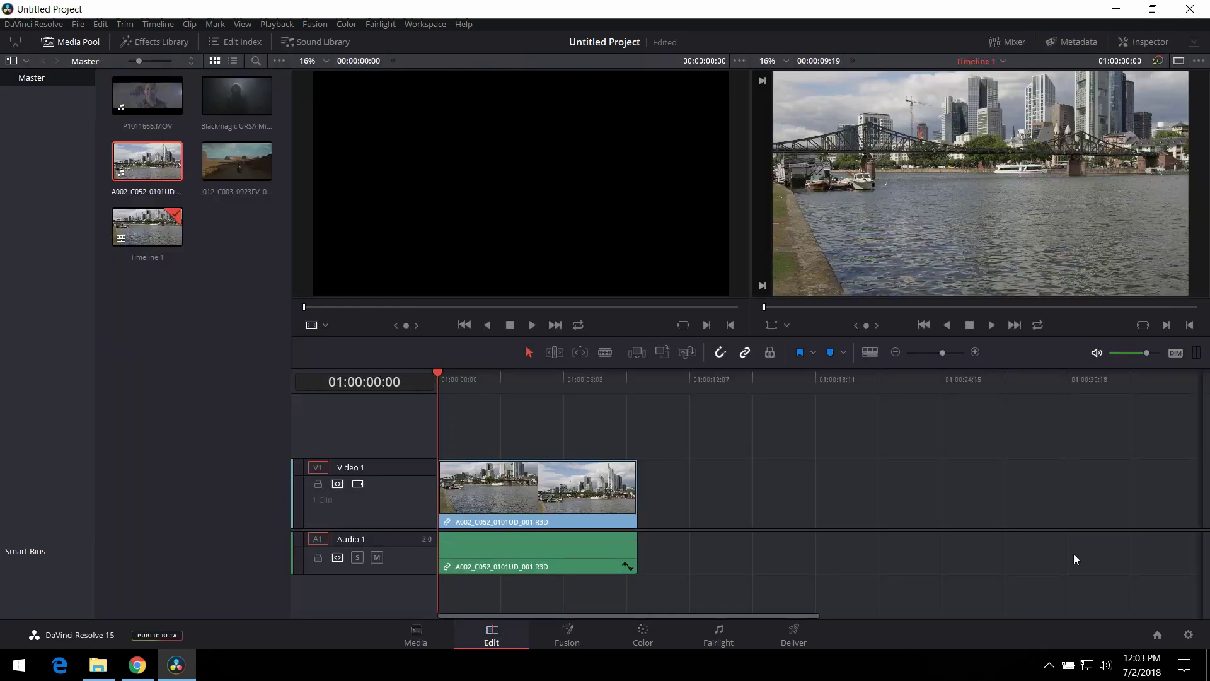
left_click(1188, 634)
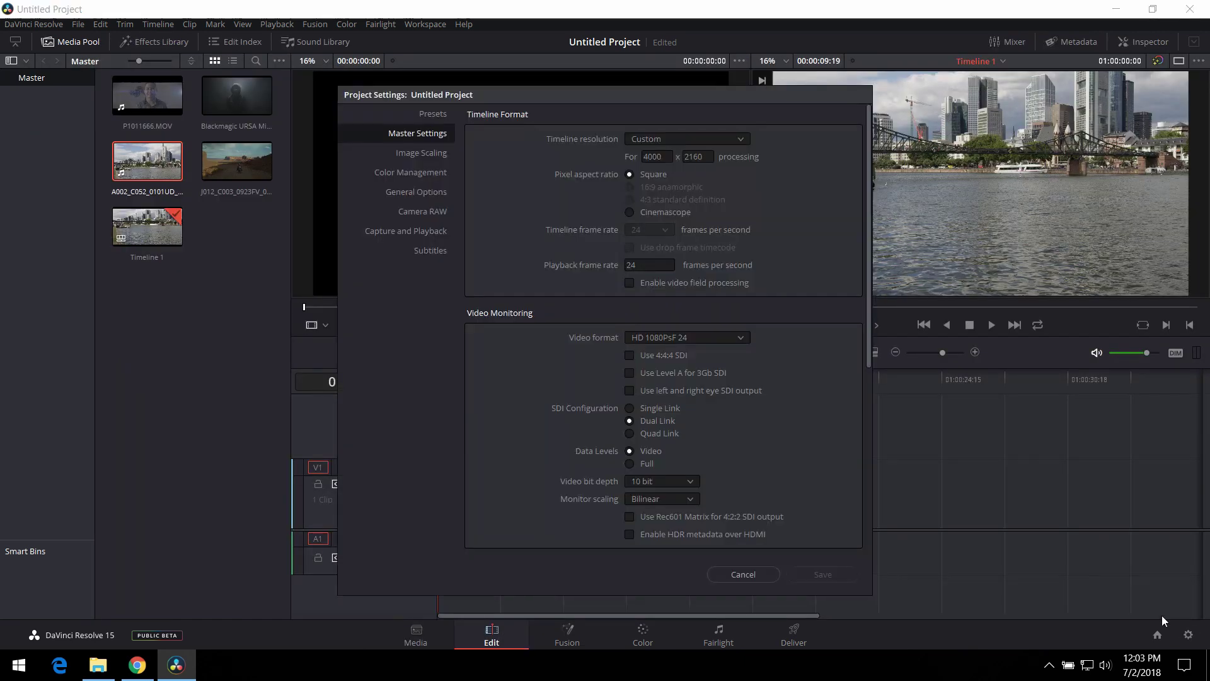
left_click(655, 157)
type("4096")
left_click(816, 570)
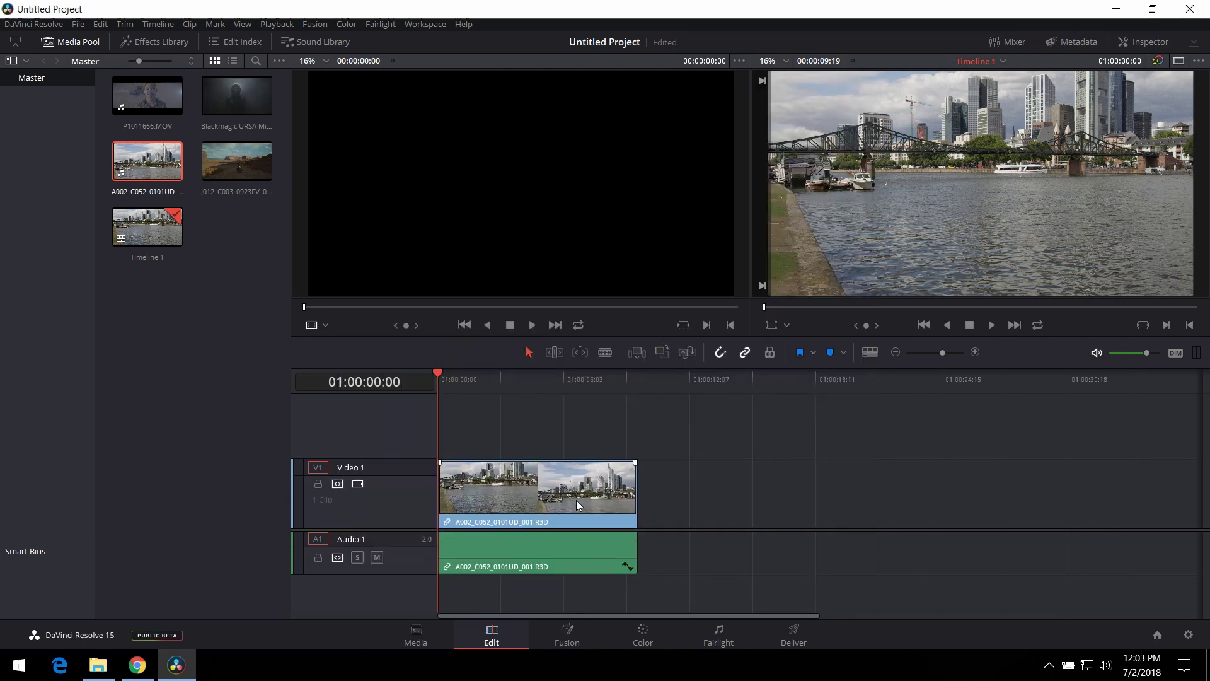
key("shift+2")
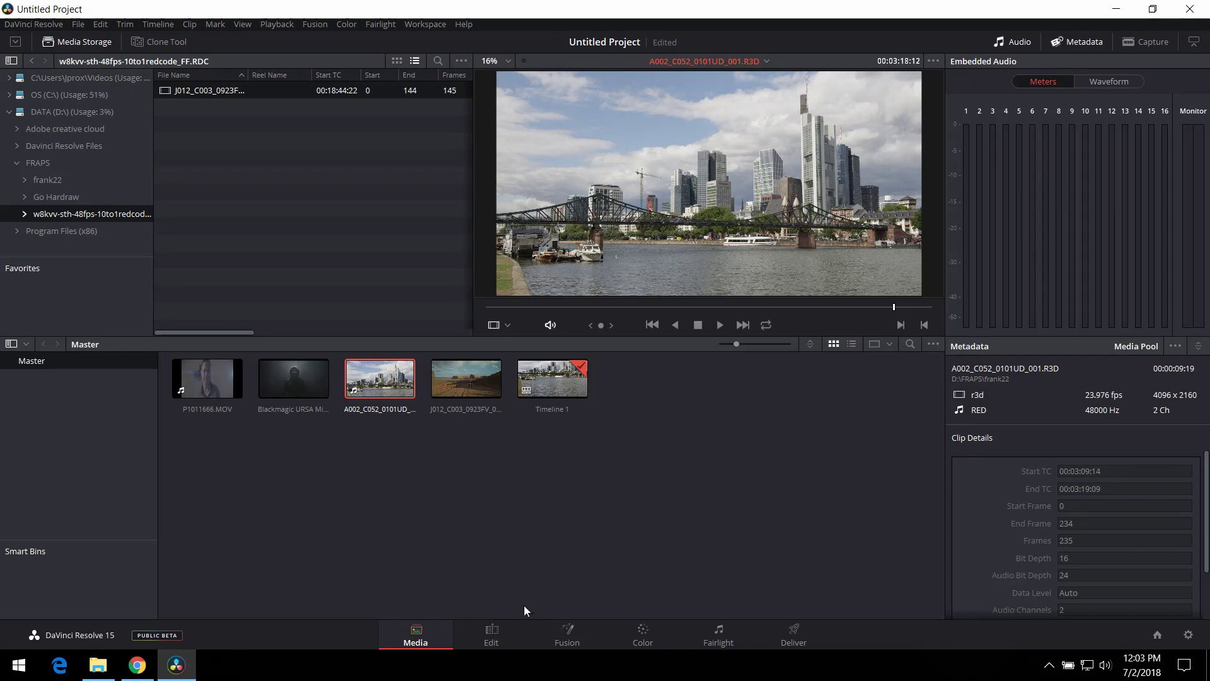
key("shift+3")
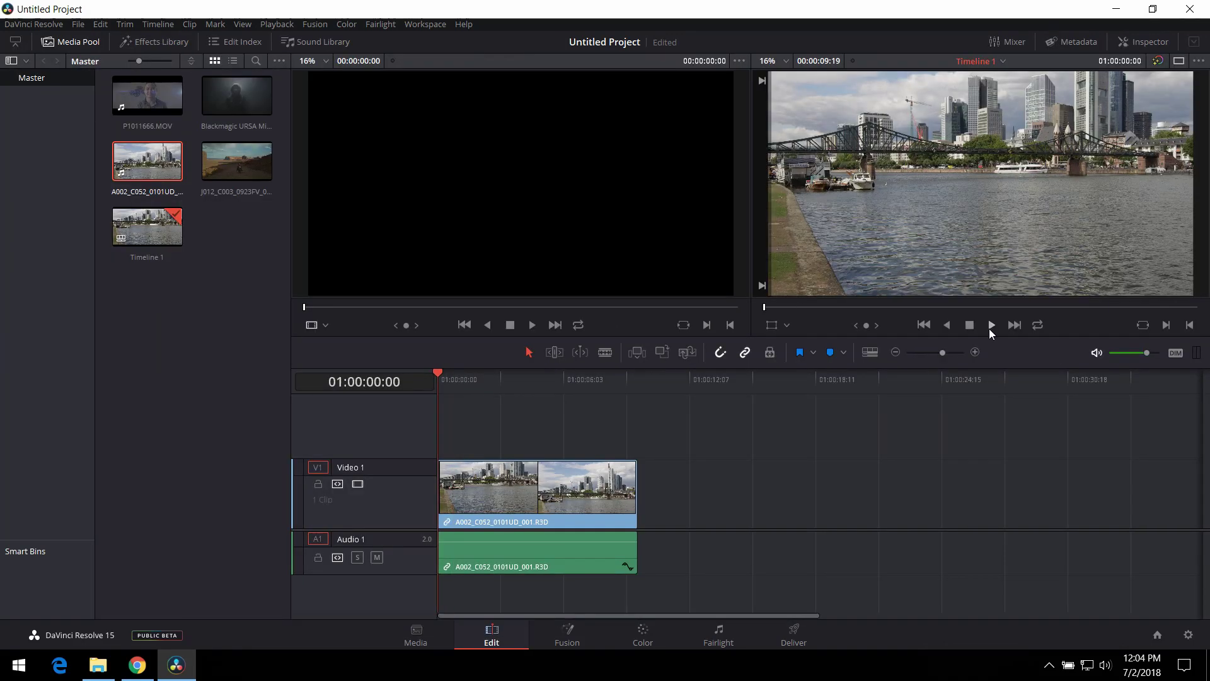
Play and stop the RED river clip on the Color page, toggle full screen, and scrub back to 01:00:00:00
left_click(651, 631)
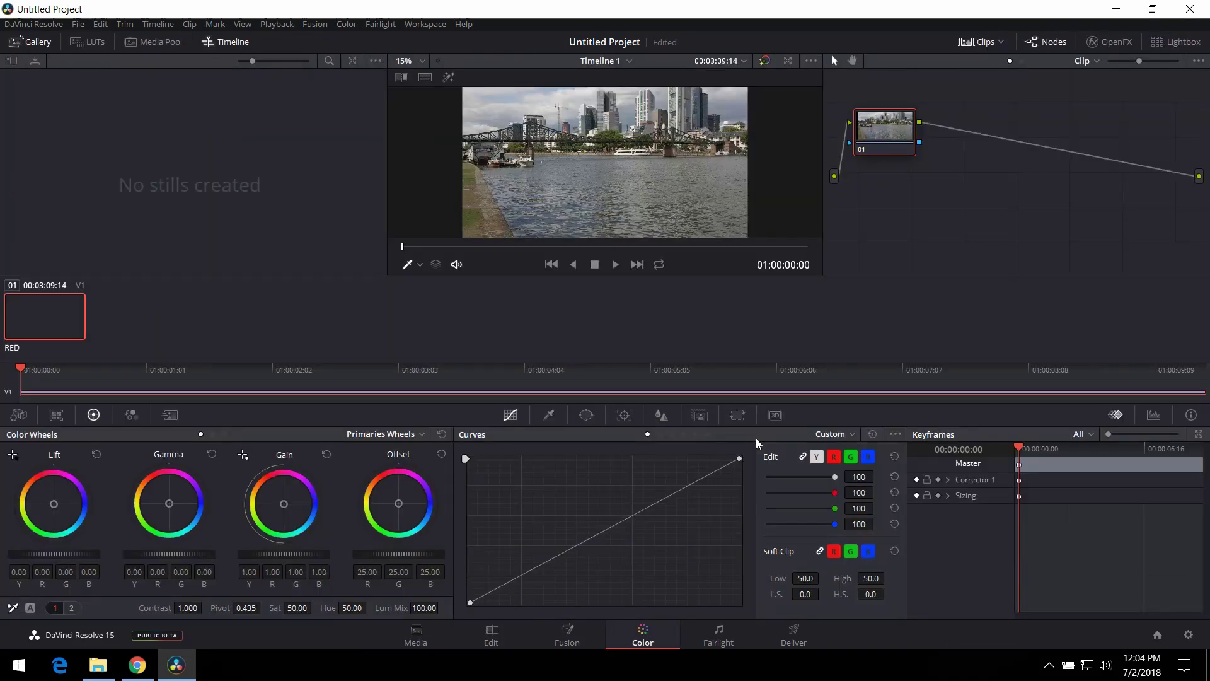
left_click(615, 264)
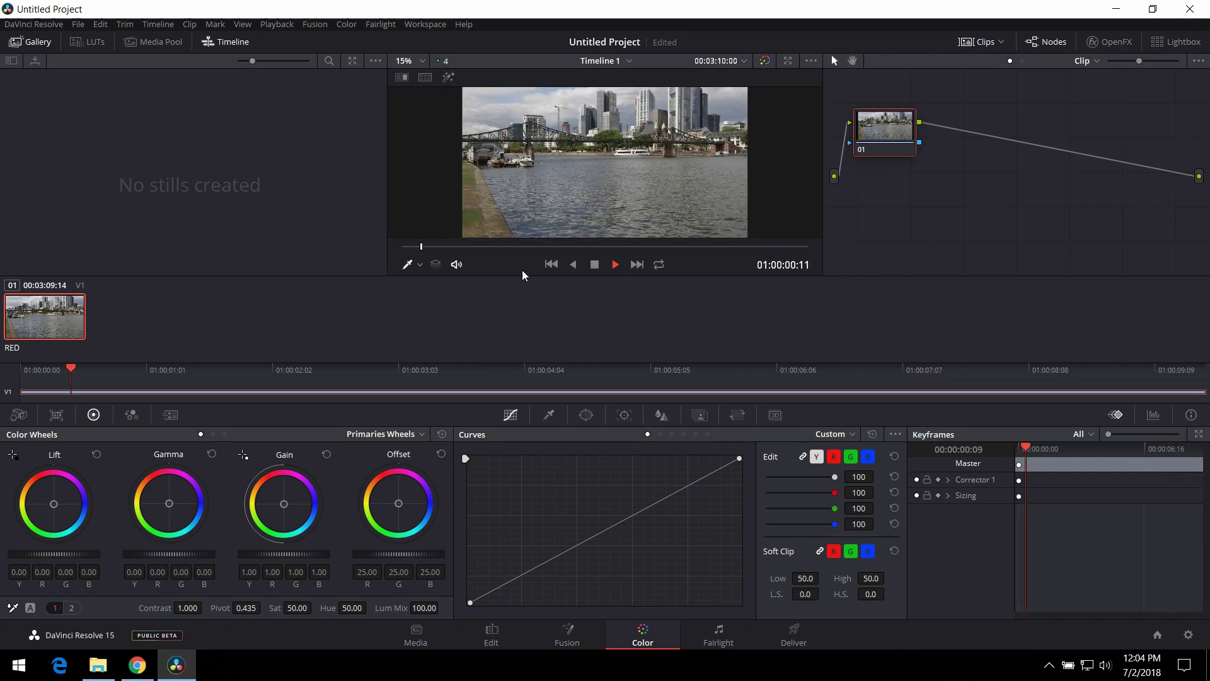
left_click(594, 265)
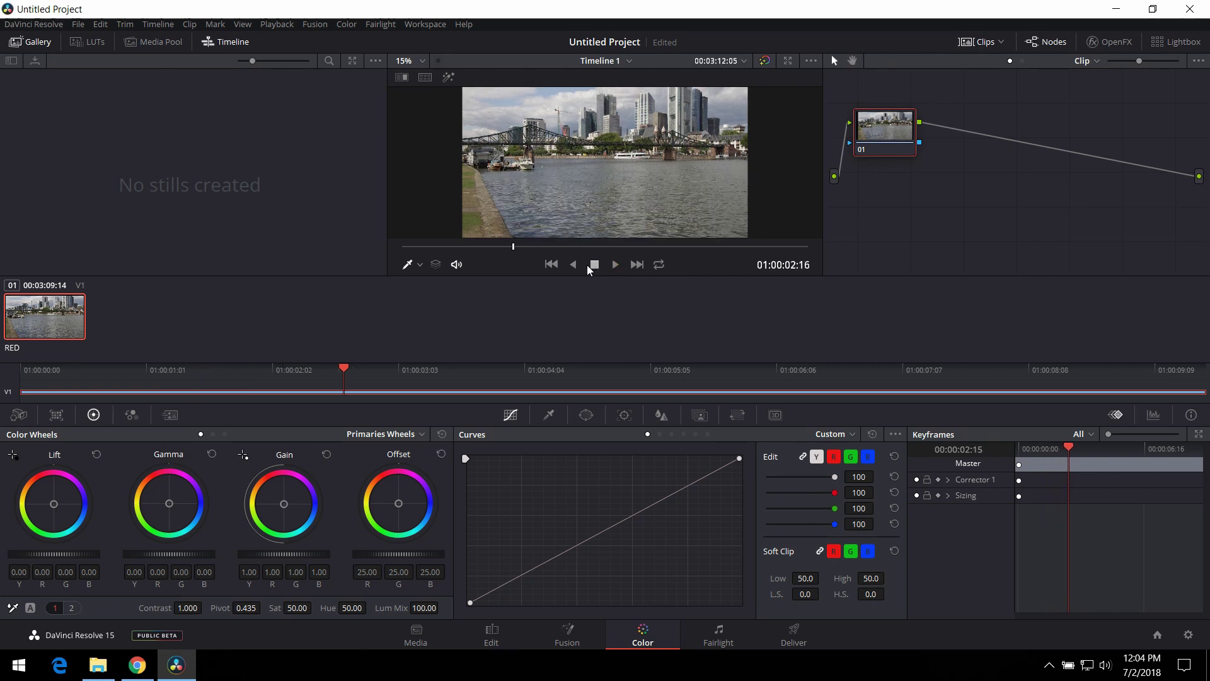
key("ctrl+f")
key("ctrl+f")
left_click_drag(527, 247, 380, 251)
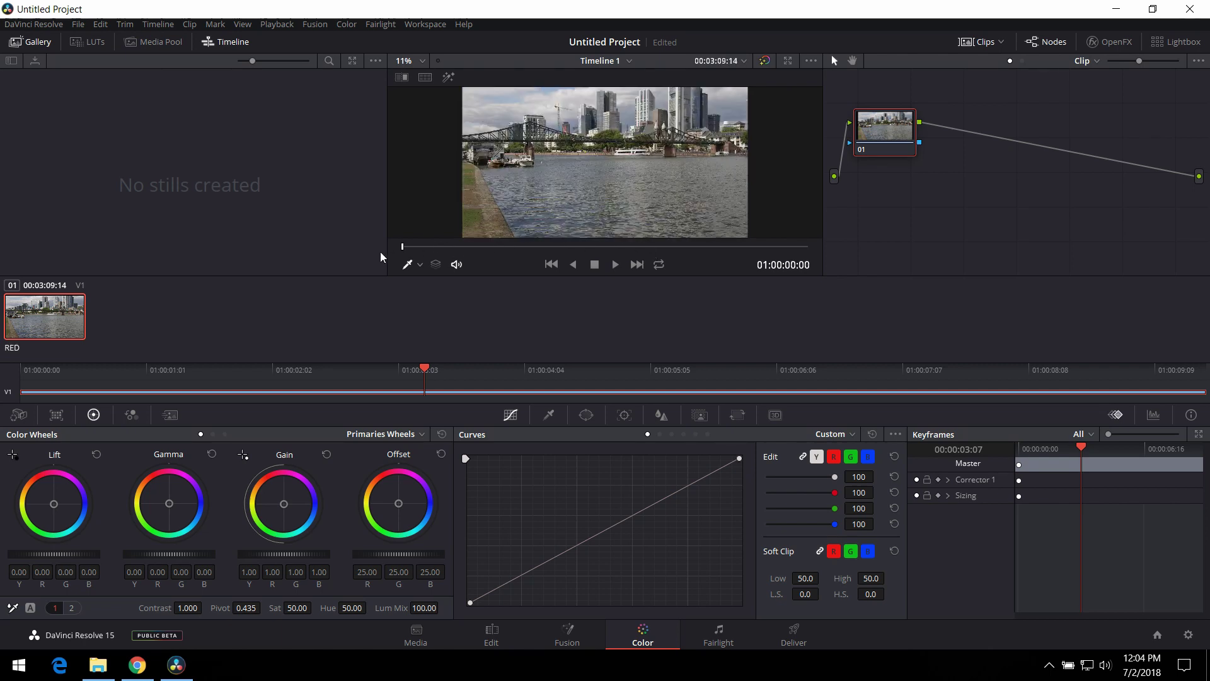
Decode the Frankfurt clip from its own clip settings with DRAGONcolor2 and REDlog Film gamma
left_click(19, 414)
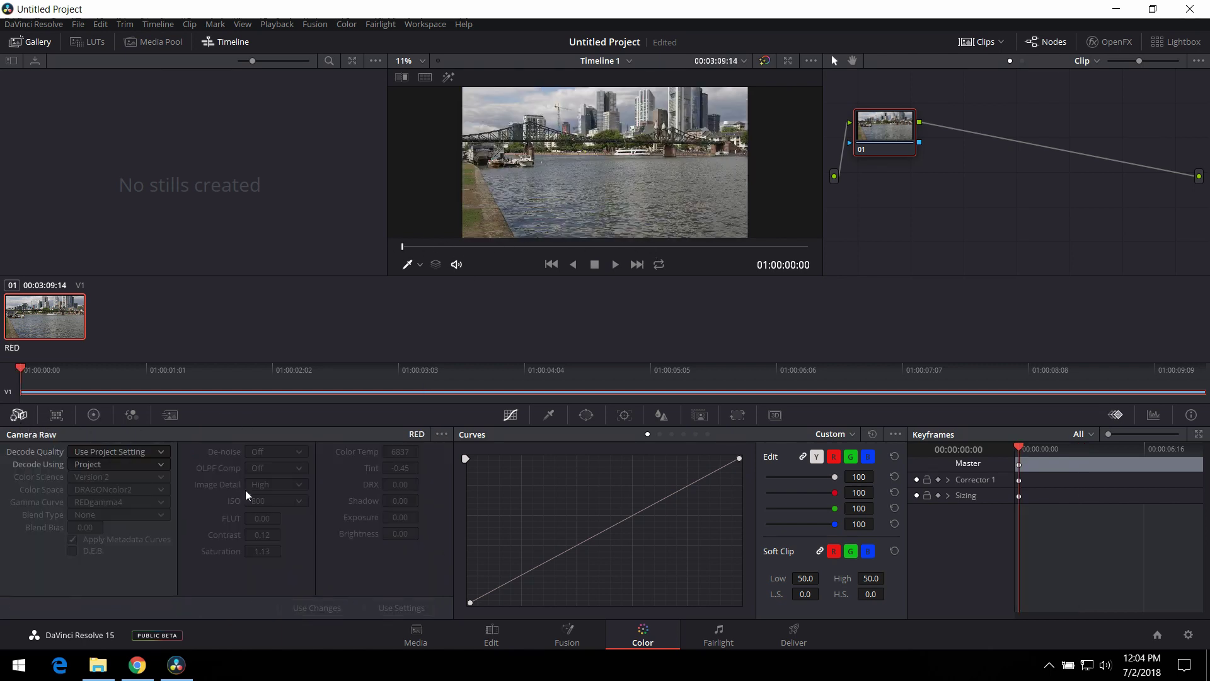
left_click(125, 467)
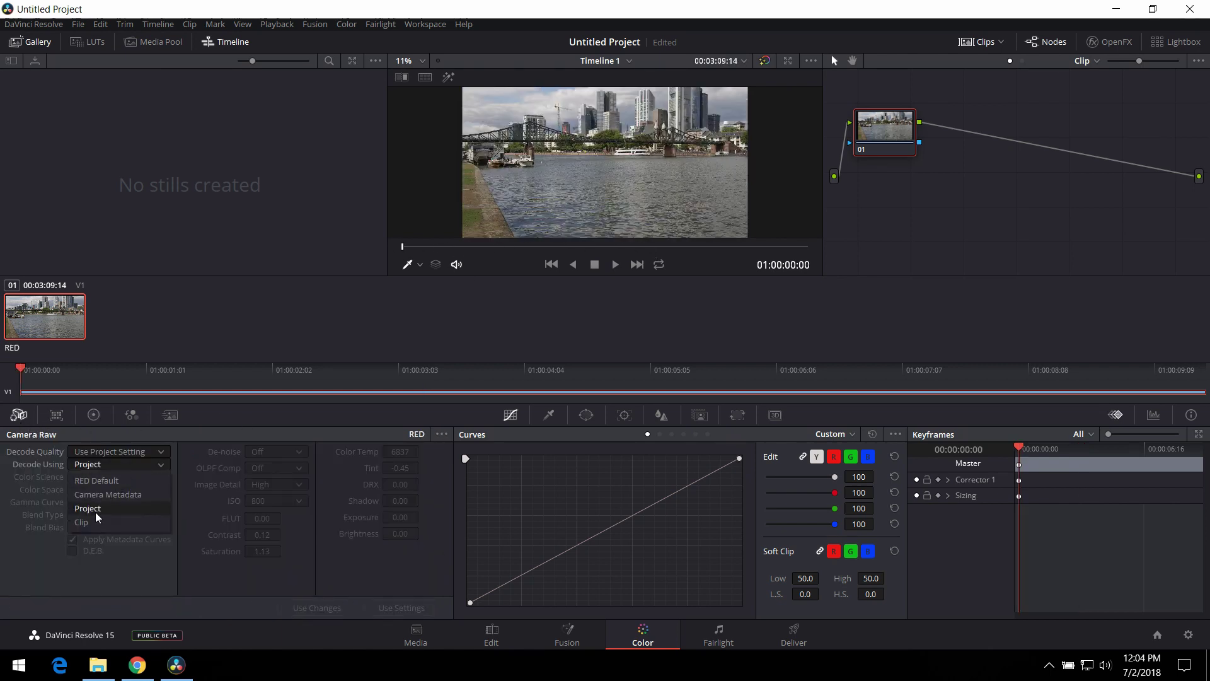
left_click(94, 522)
left_click(134, 490)
left_click(127, 486)
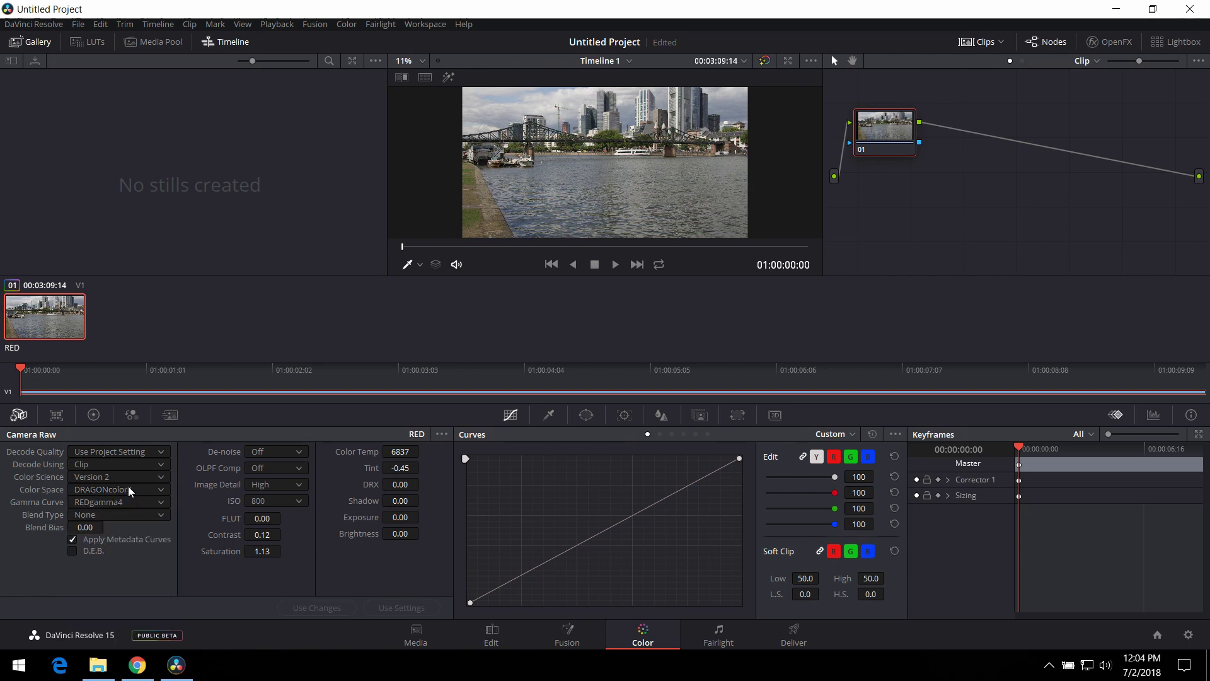
left_click(126, 490)
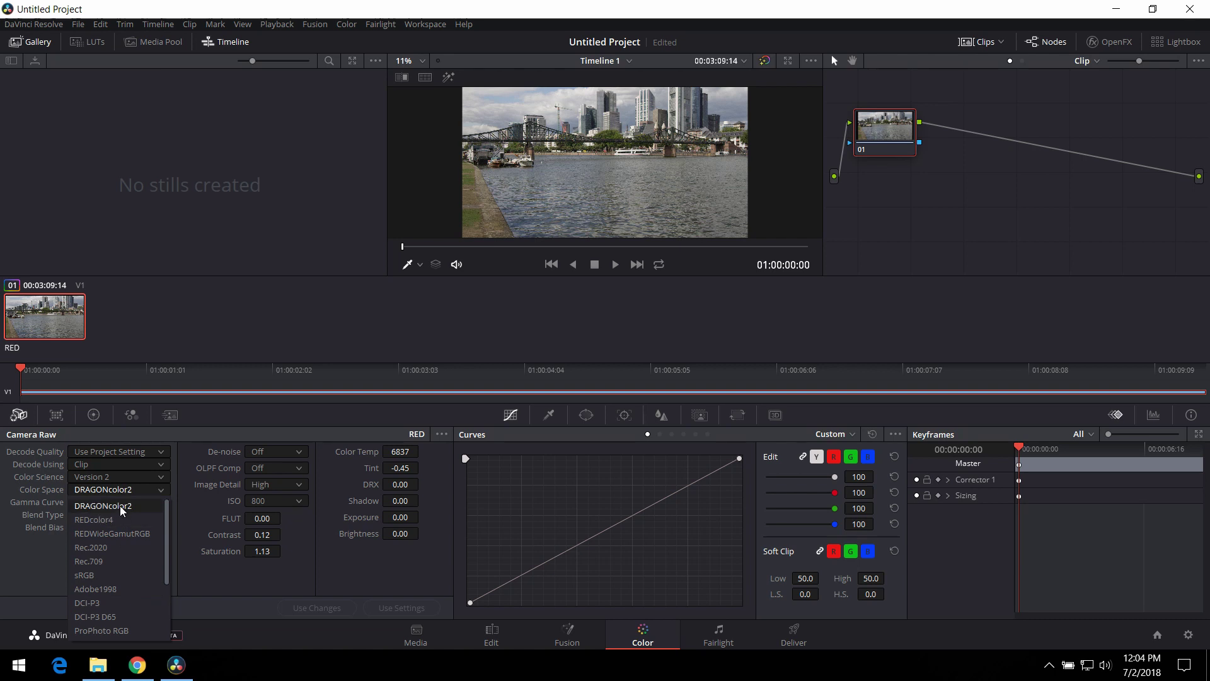
left_click(123, 505)
left_click(138, 502)
left_click(135, 531)
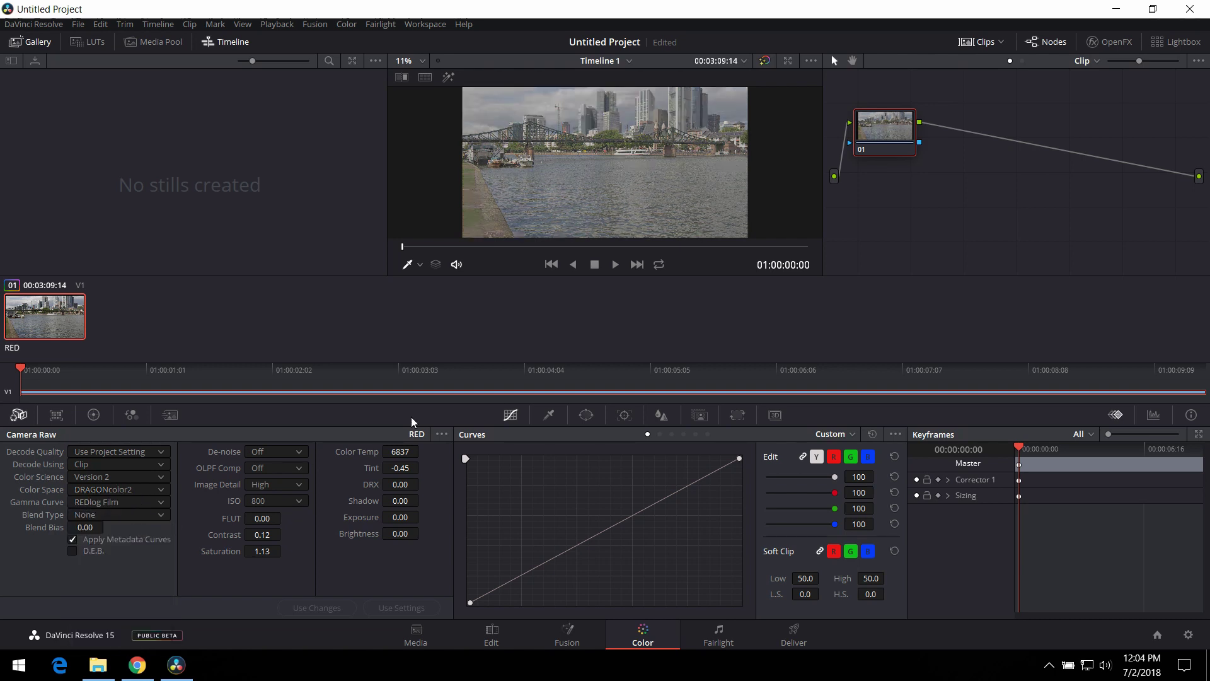
Play part of the Frankfurt clip, stop, and return to the Edit page
left_click(612, 268)
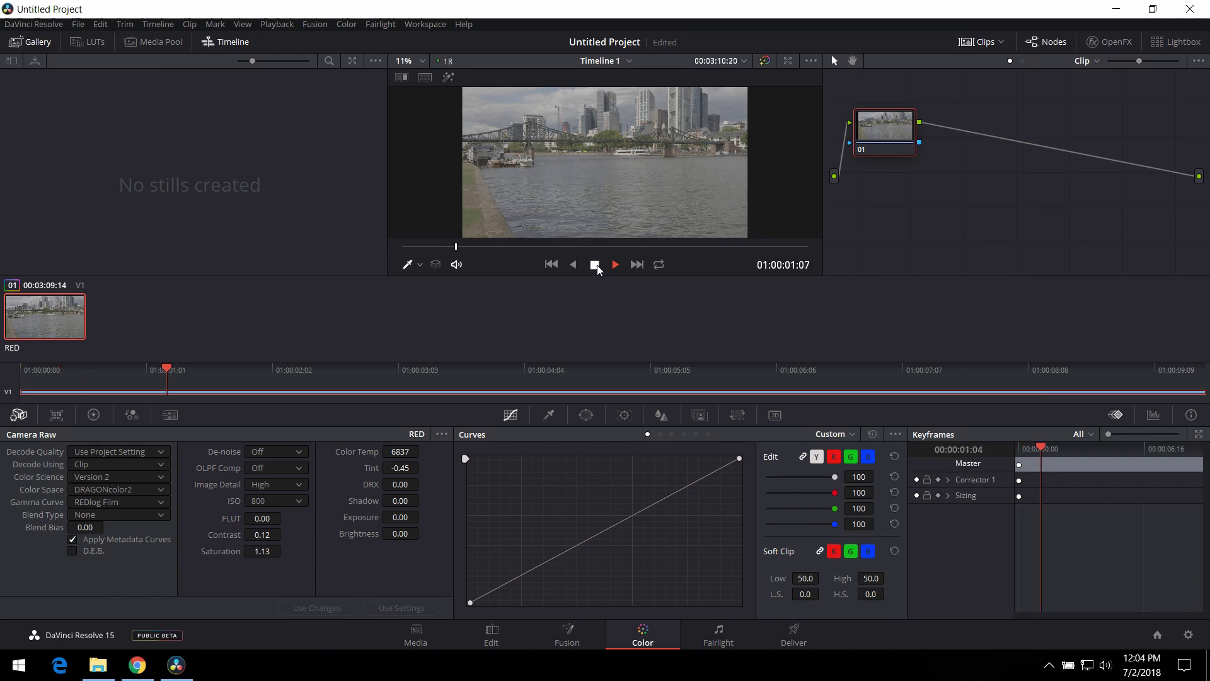
left_click(596, 265)
left_click(495, 627)
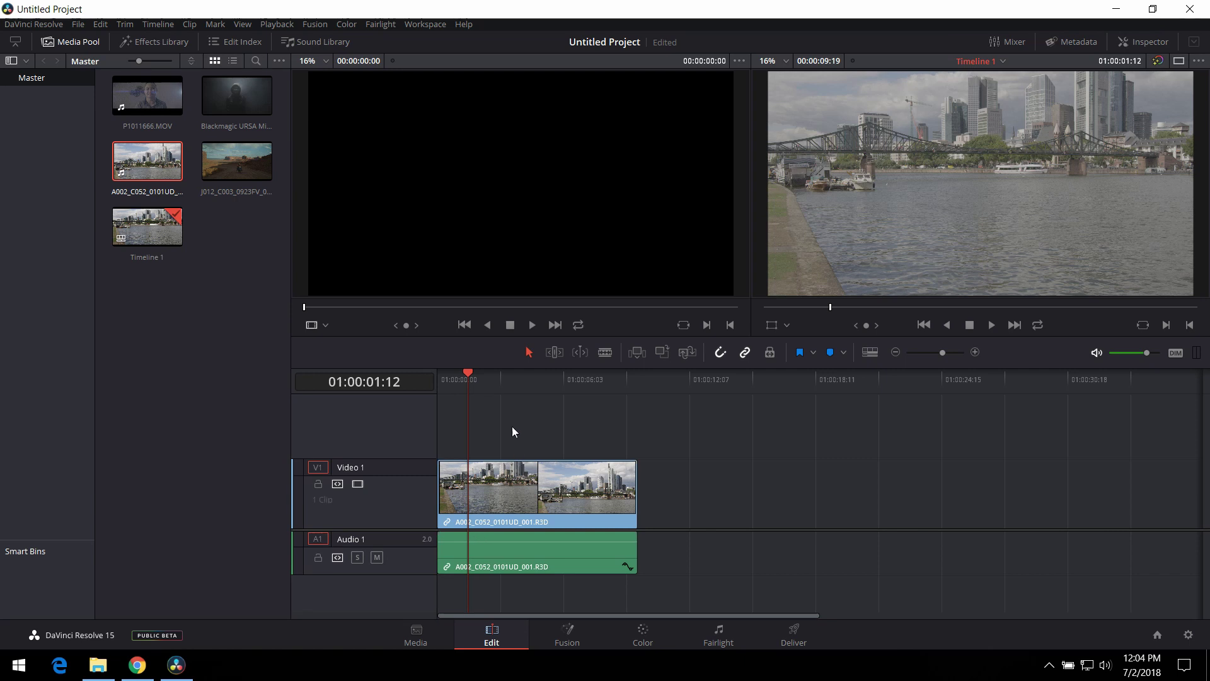
Delete the Frankfurt clip from Timeline 1
left_click(495, 384)
left_click(467, 467)
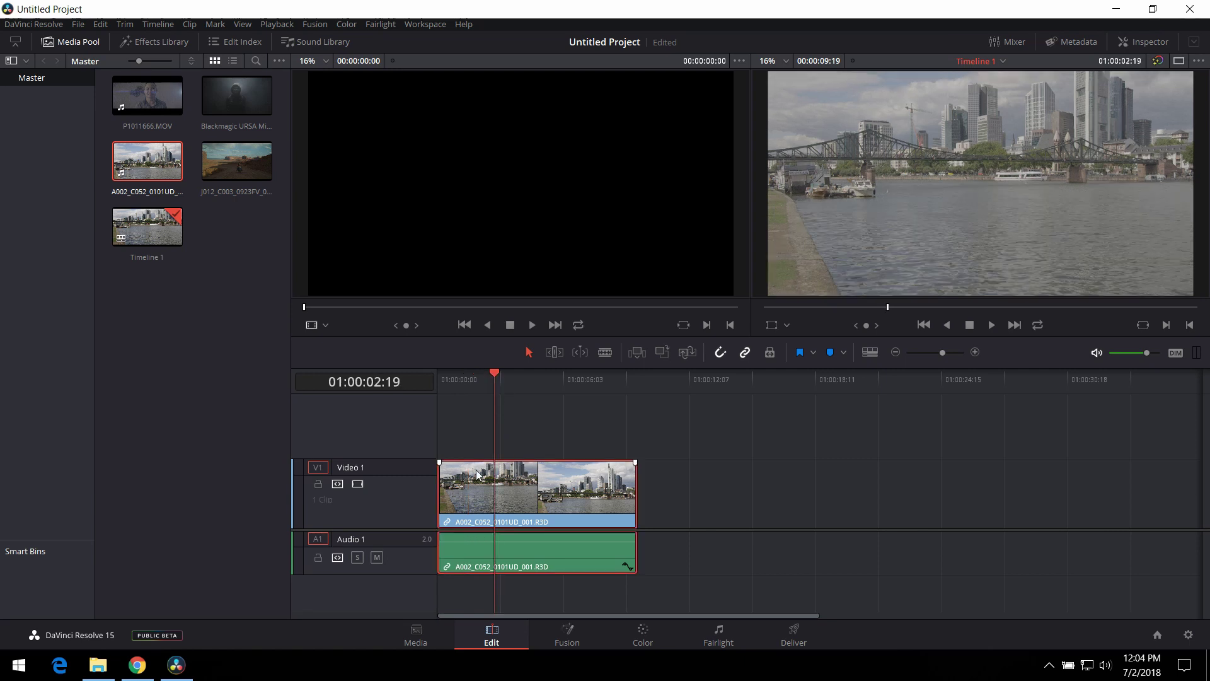
key("Delete")
Place the J012_C003_0923FV_001.R3D desert clip on V1 and view its Media page metadata
left_click(237, 96)
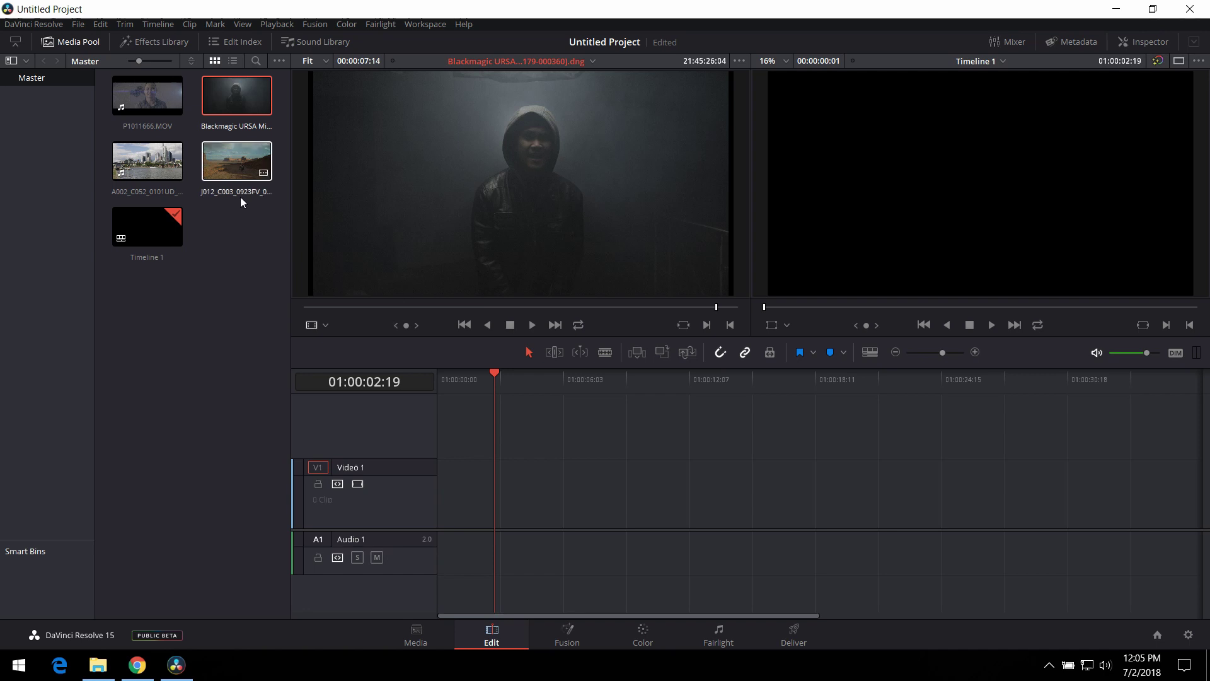
left_click(230, 176)
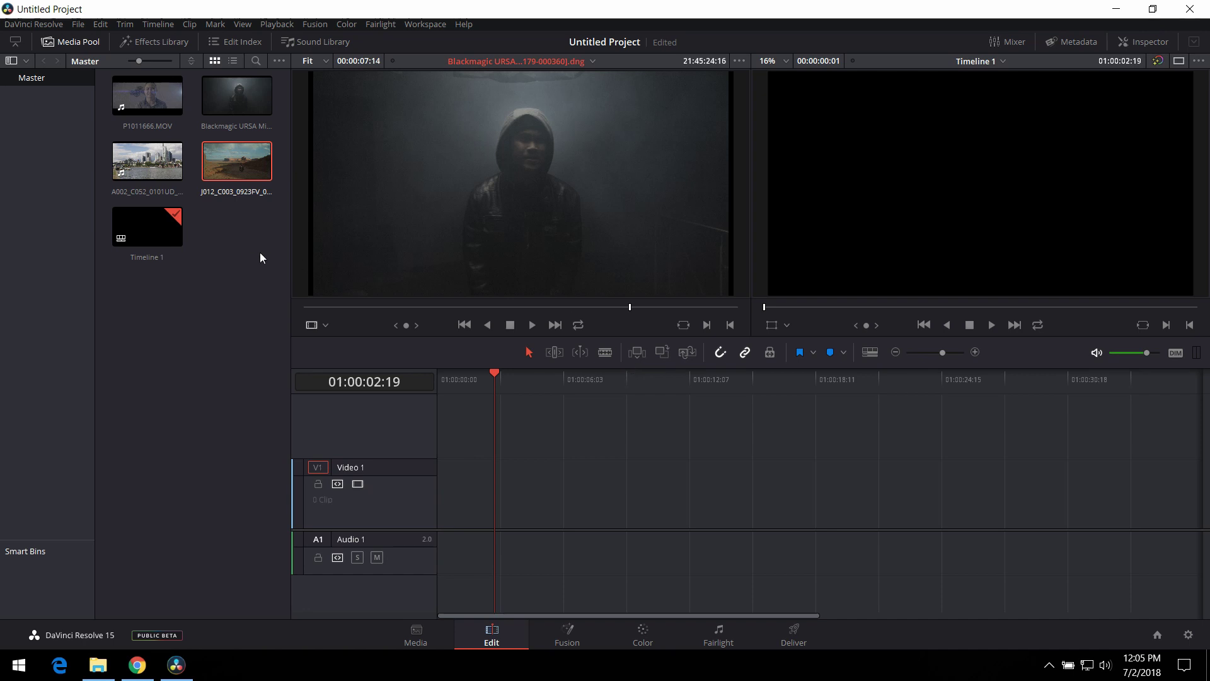
left_click_drag(243, 170, 410, 472)
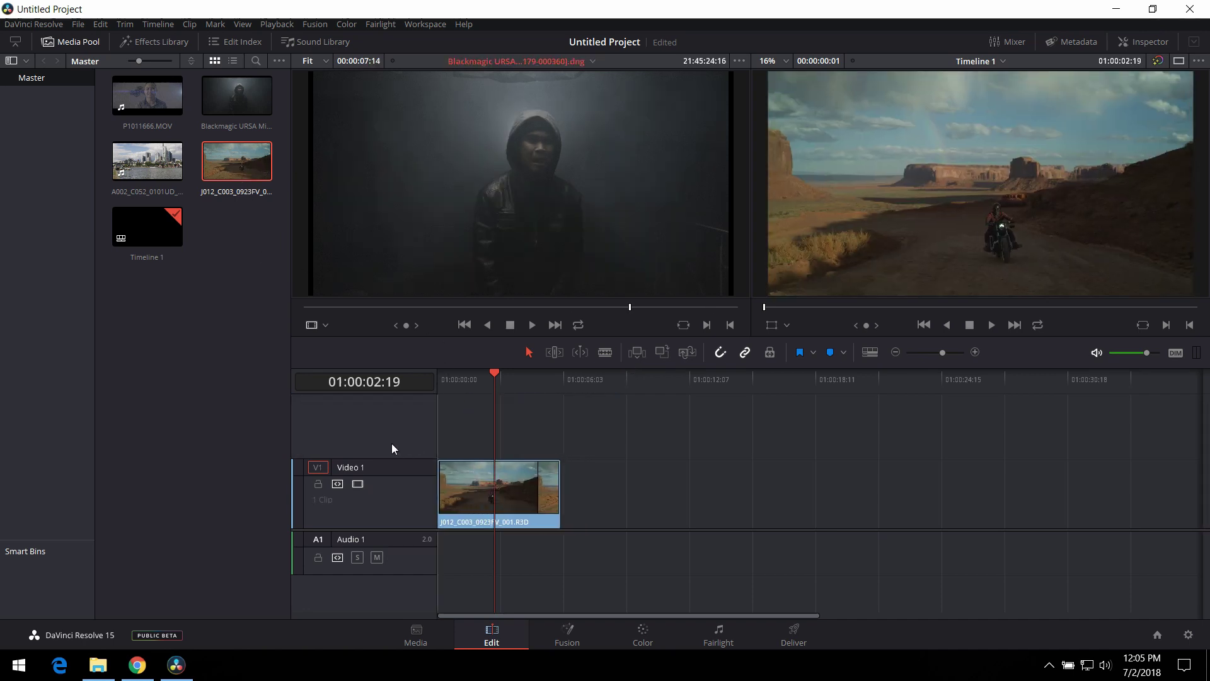
key("Home")
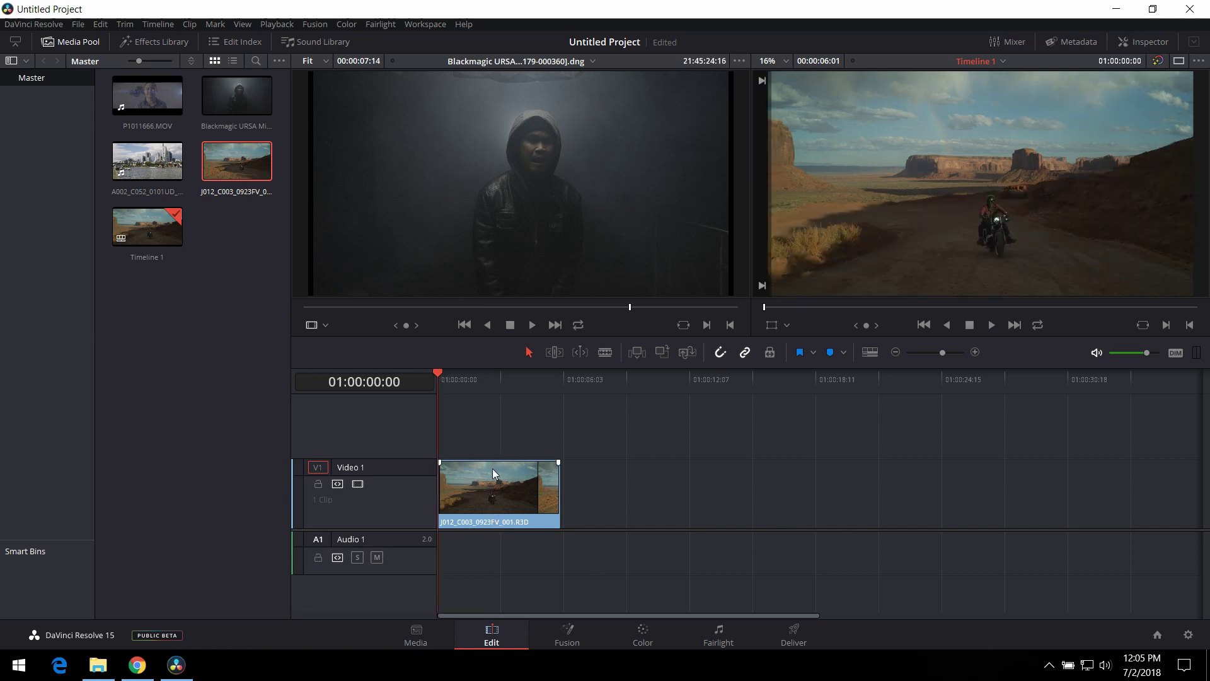
left_click(415, 635)
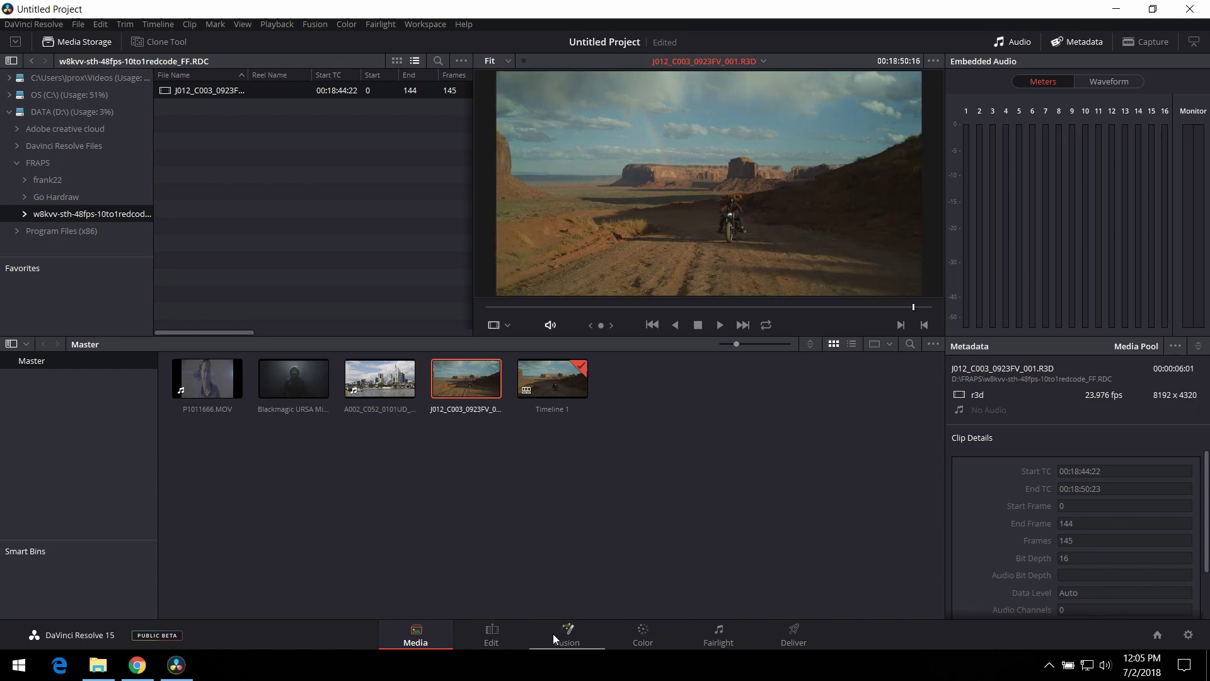
Save a timeline resolution of 8192 x 4320 in Project Settings, then select the desert clip
left_click(1187, 635)
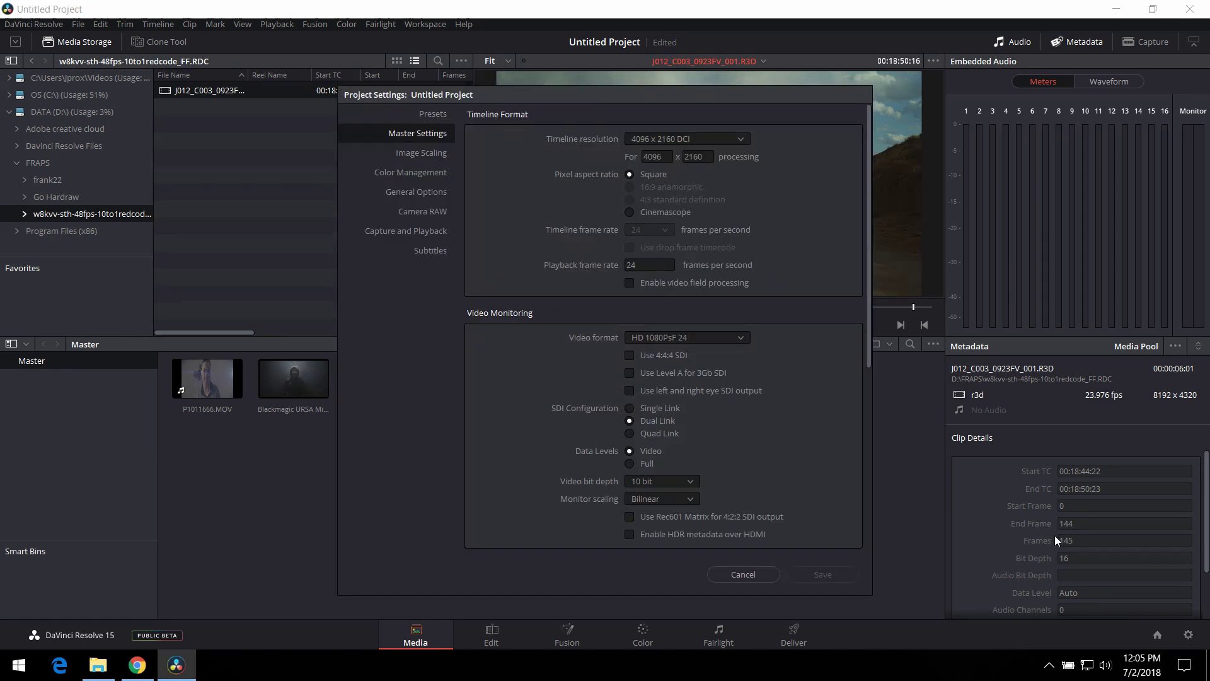
double_click(659, 160)
type("8")
left_click(690, 162)
key("BackSpace")
key("BackSpace")
key("BackSpace")
key("BackSpace")
type("4320")
left_click(818, 570)
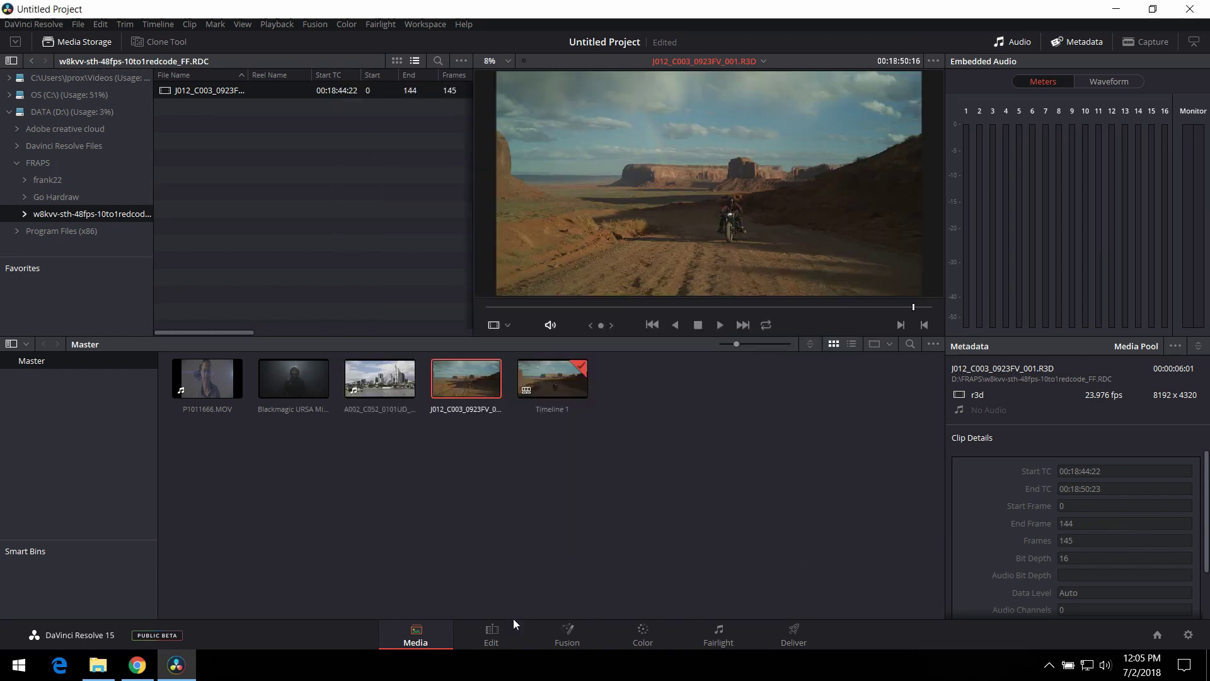
left_click(492, 633)
left_click(473, 470)
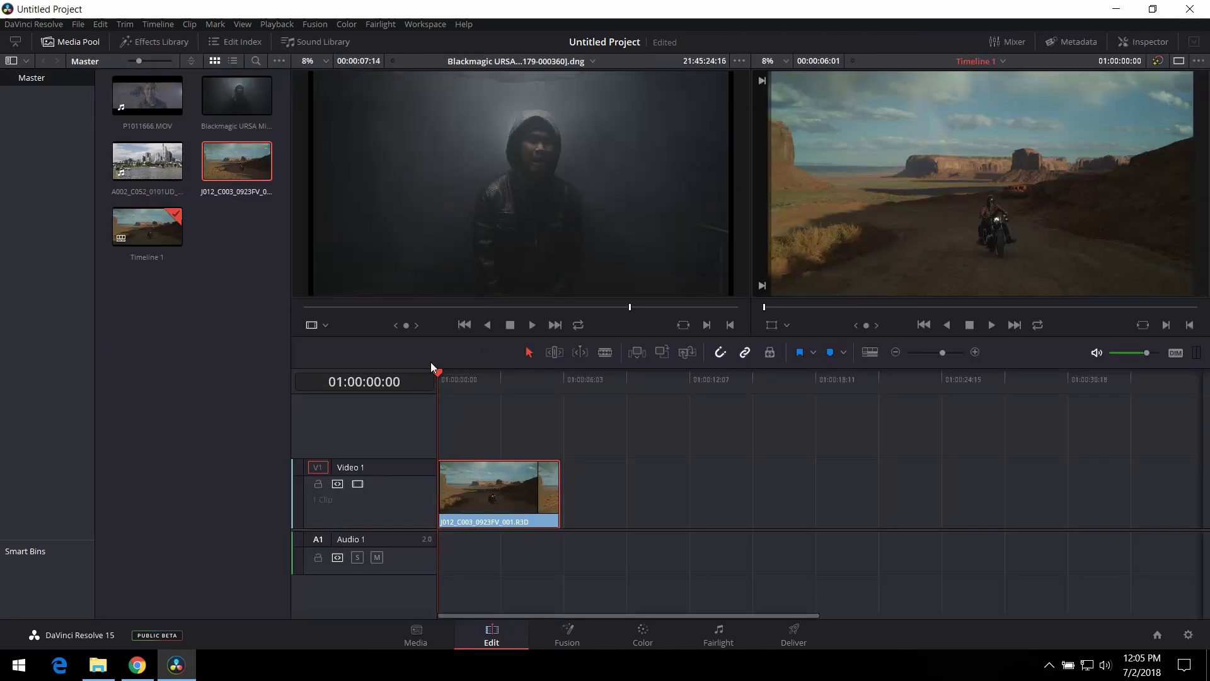
Play the 8K desert clip on the Color page, stop, and scrub about two seconds in
left_click(643, 635)
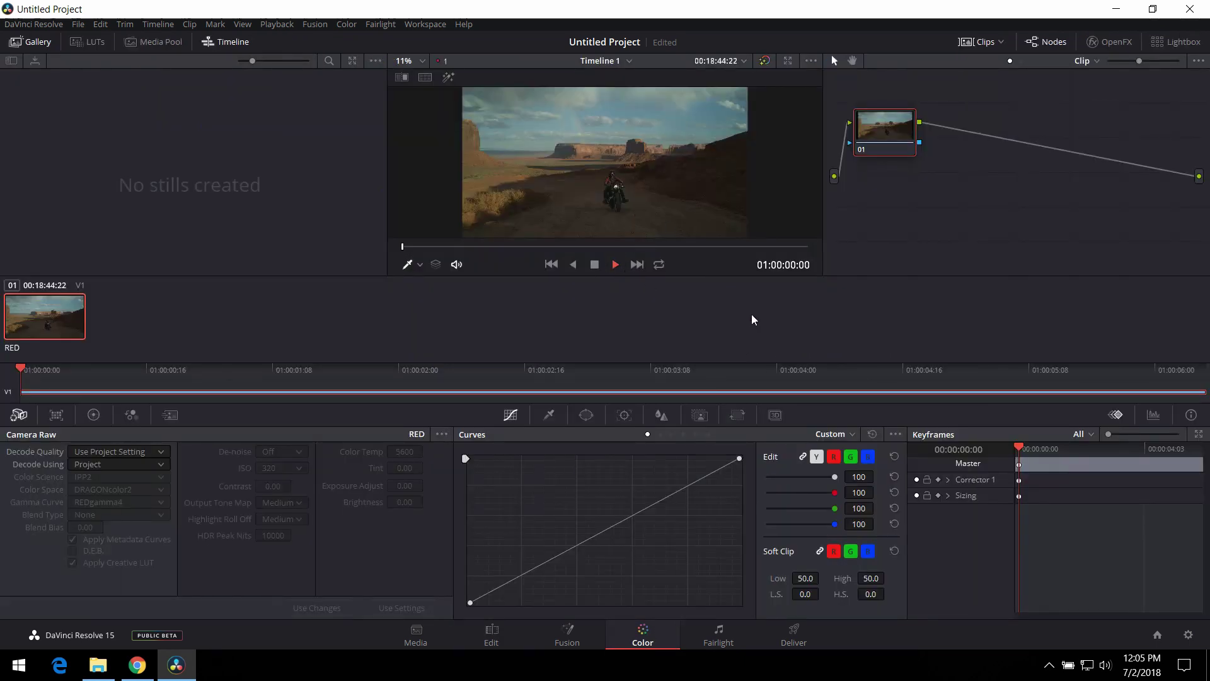
key("space")
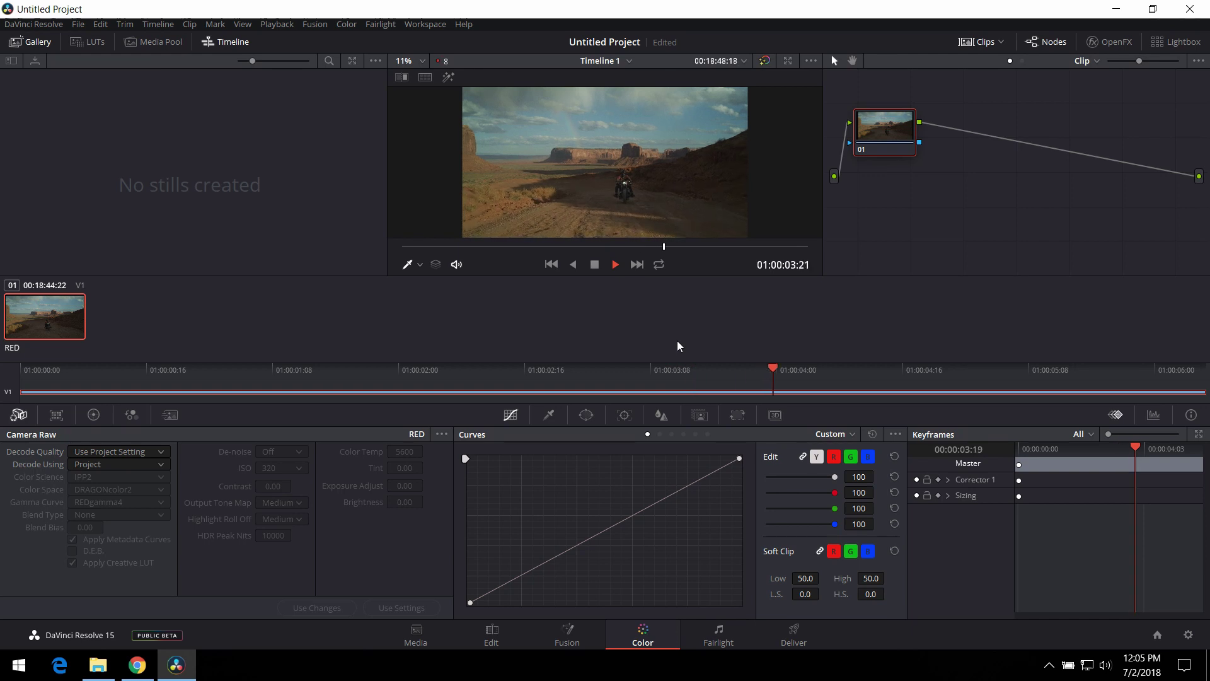
left_click(596, 265)
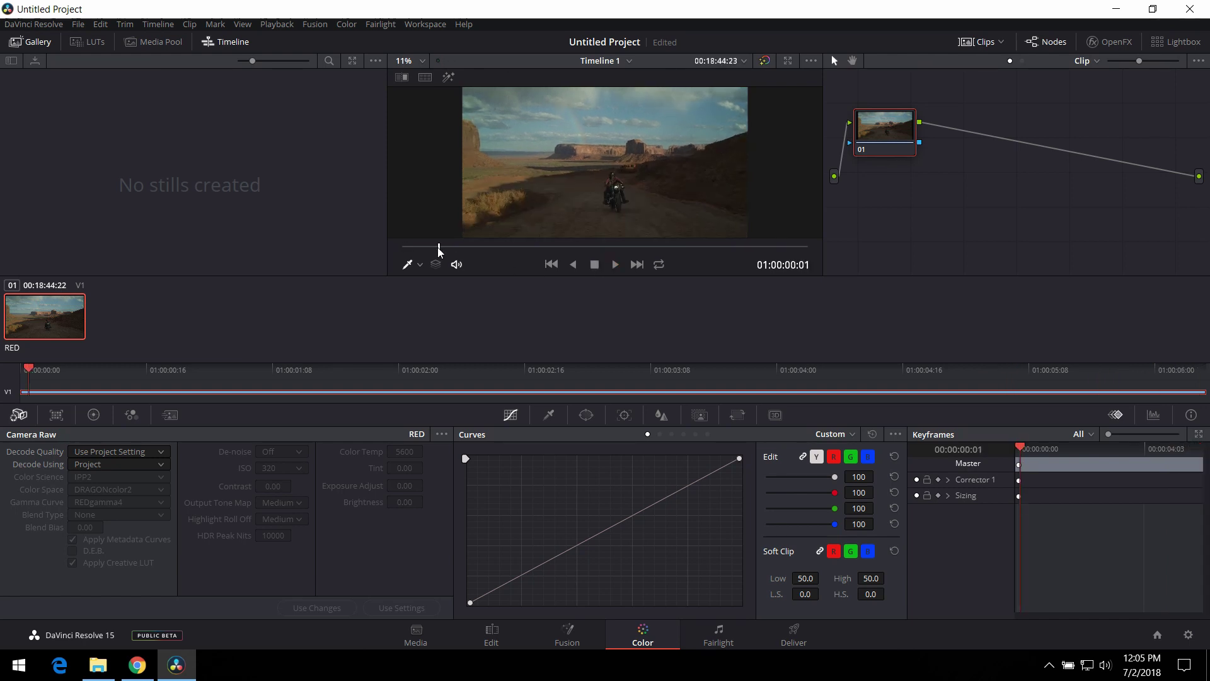
left_click_drag(550, 250, 625, 251)
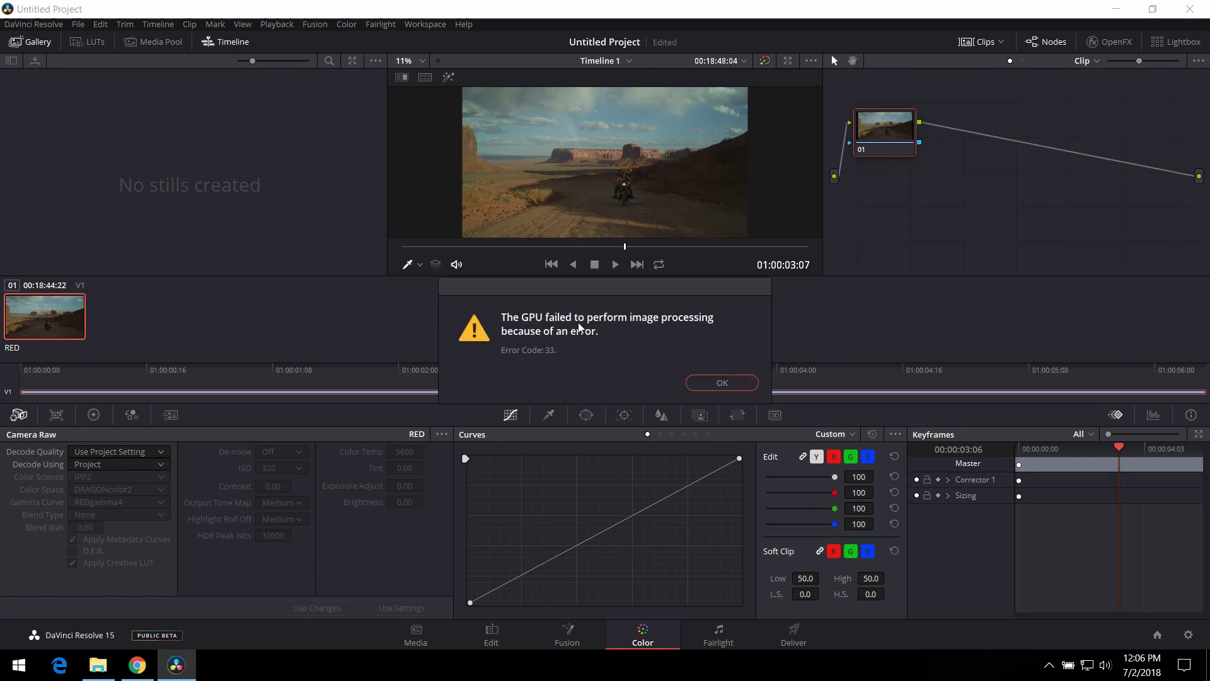
Dismiss the GPU error, toggle Playback Performance Mode, and select the Blackmagic URSA clip
left_click(709, 380)
left_click_drag(585, 247, 552, 248)
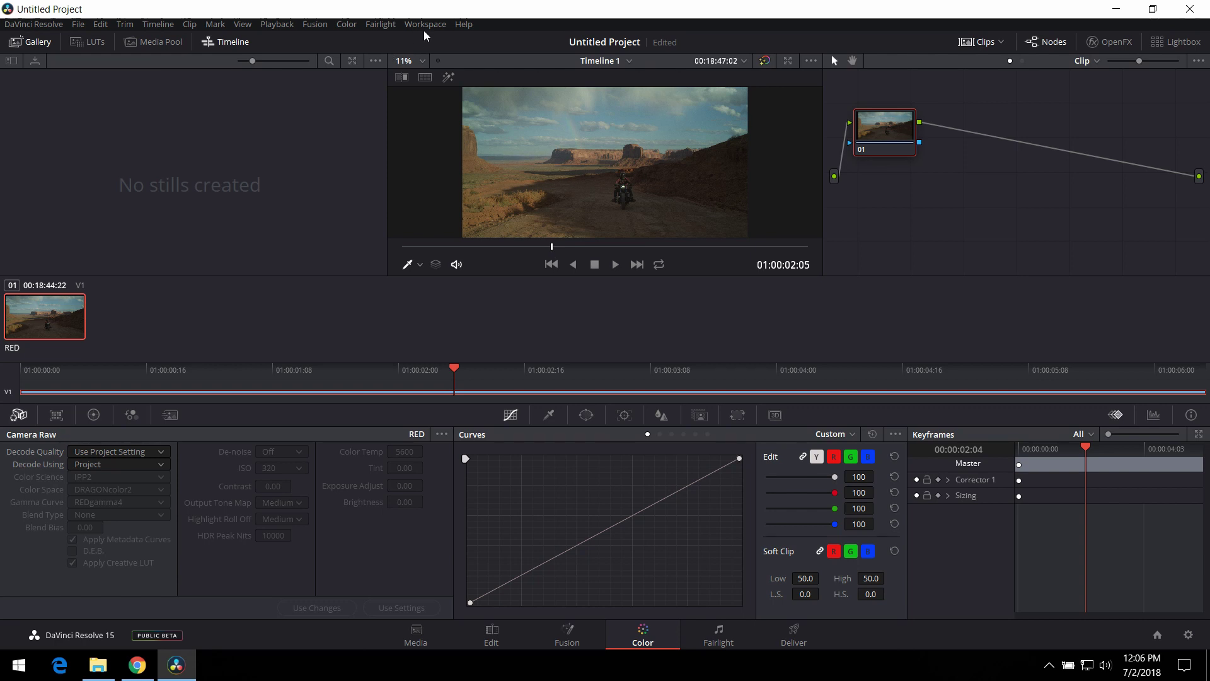
left_click(296, 23)
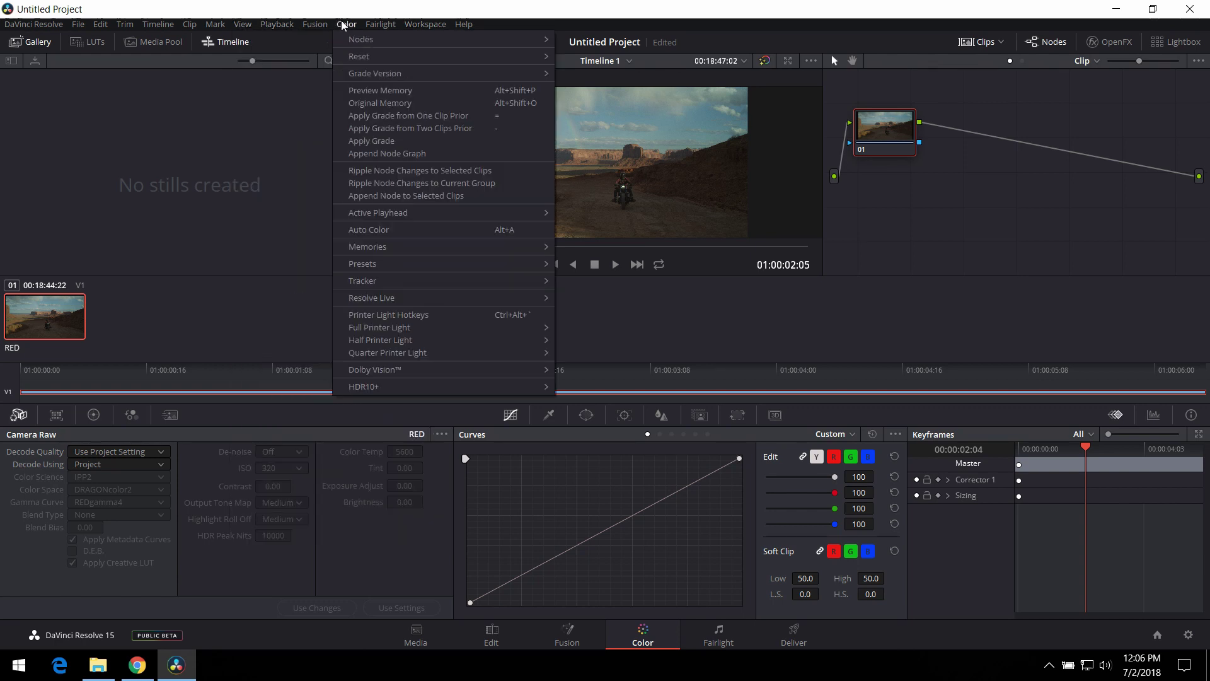
mouse_move(239, 24)
mouse_move(286, 25)
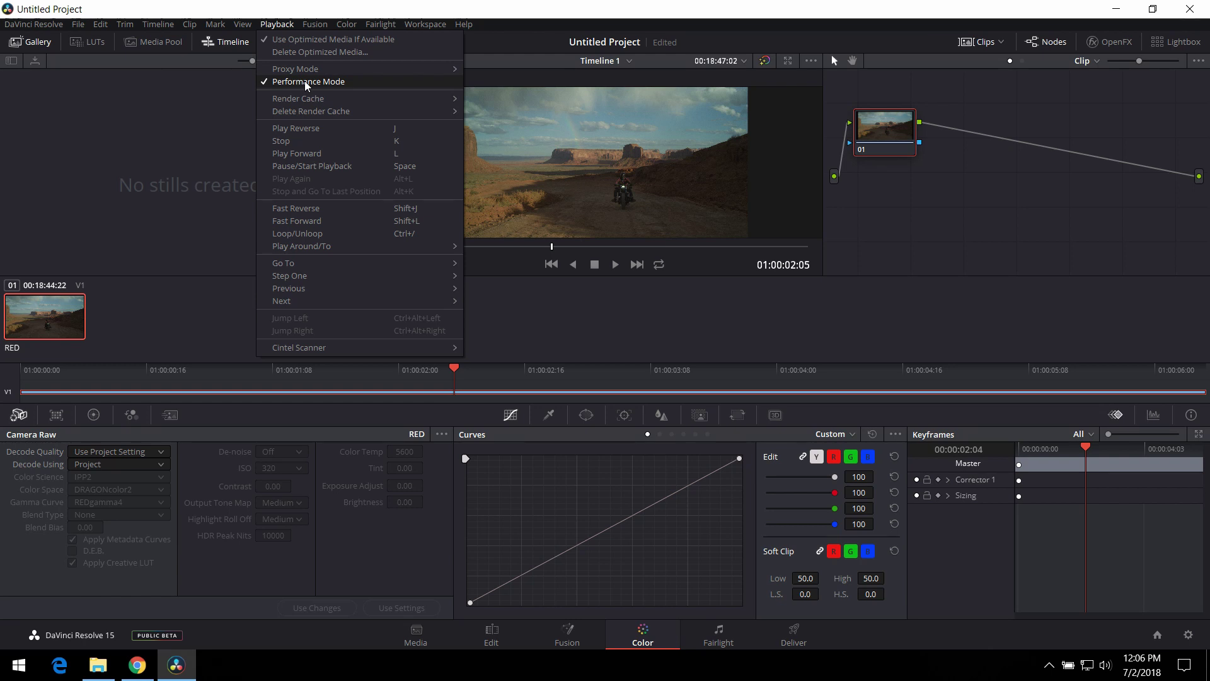
left_click(376, 81)
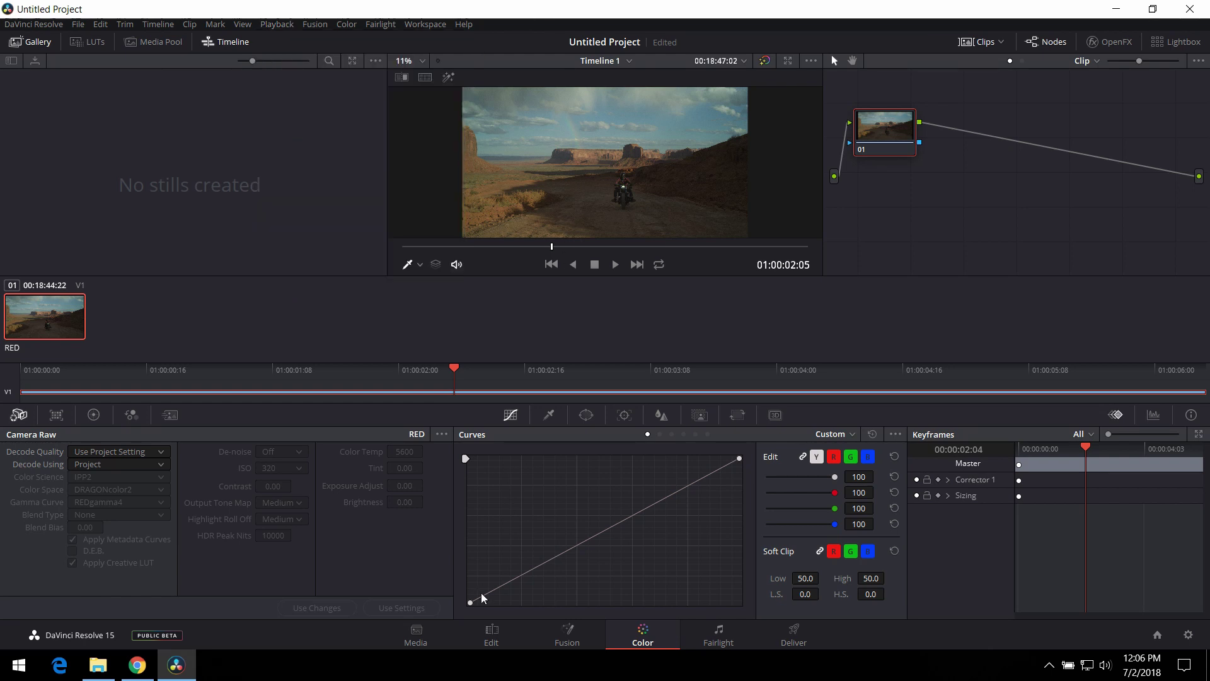
left_click(492, 634)
left_click(250, 130)
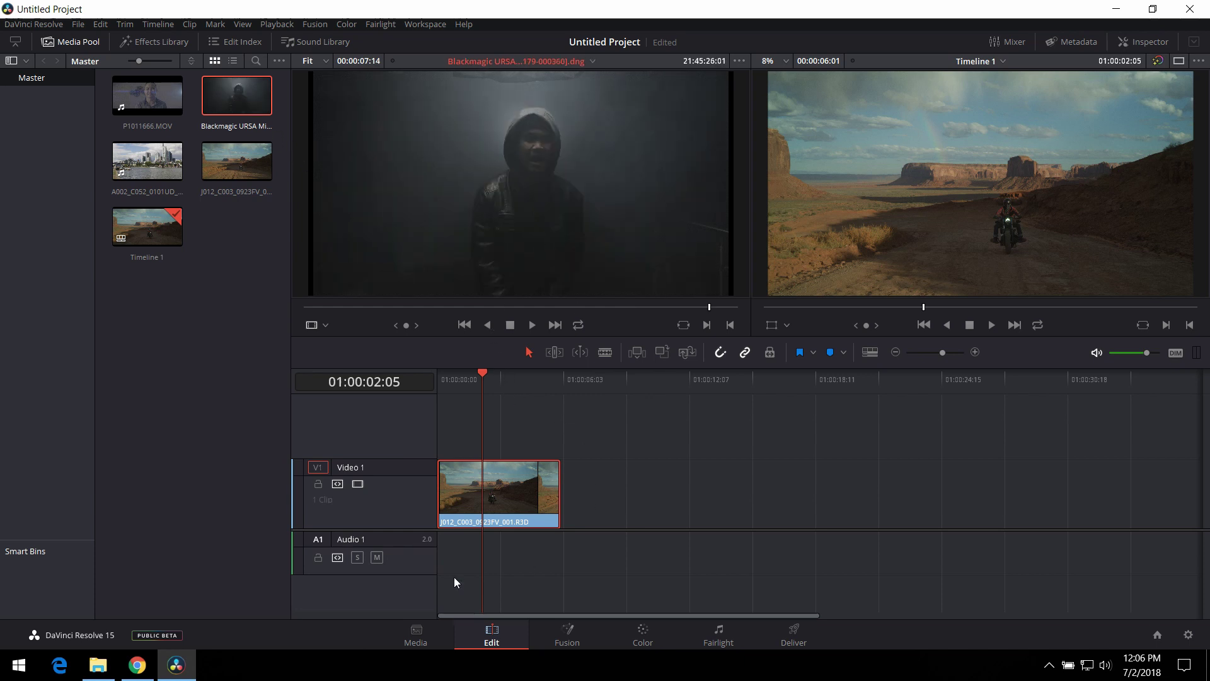
Load the J012 desert clip into the source viewer and set the playhead to 01:00:01:17
left_click(169, 171)
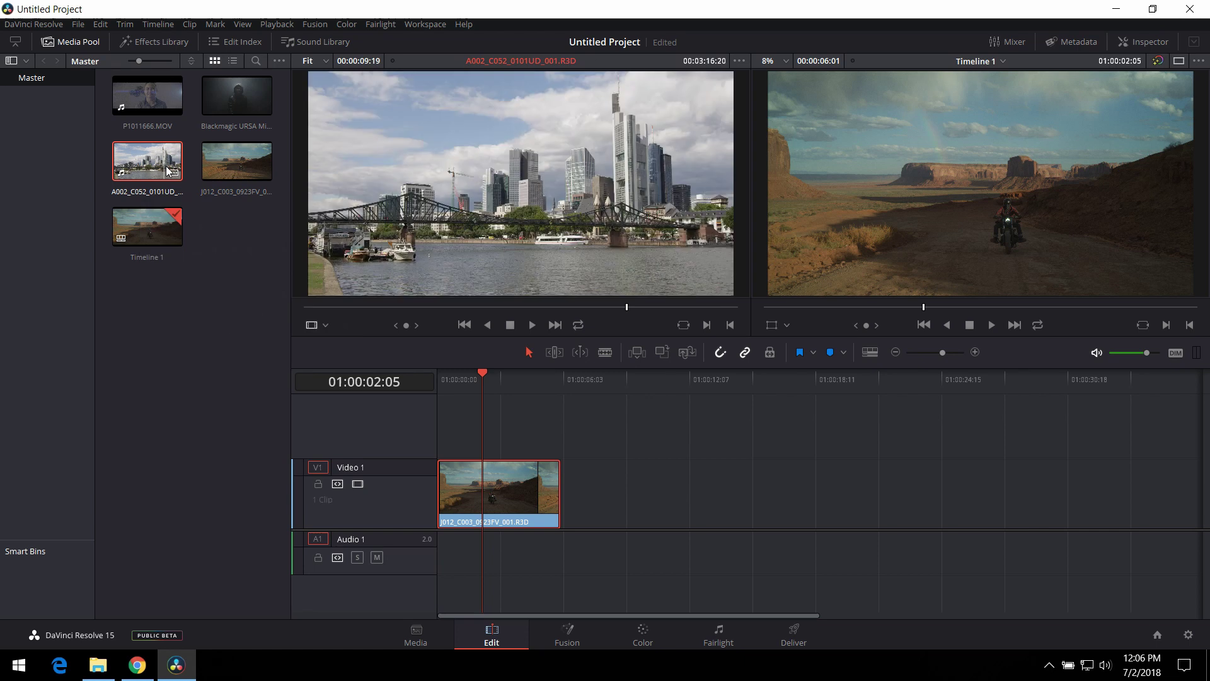
left_click(243, 162)
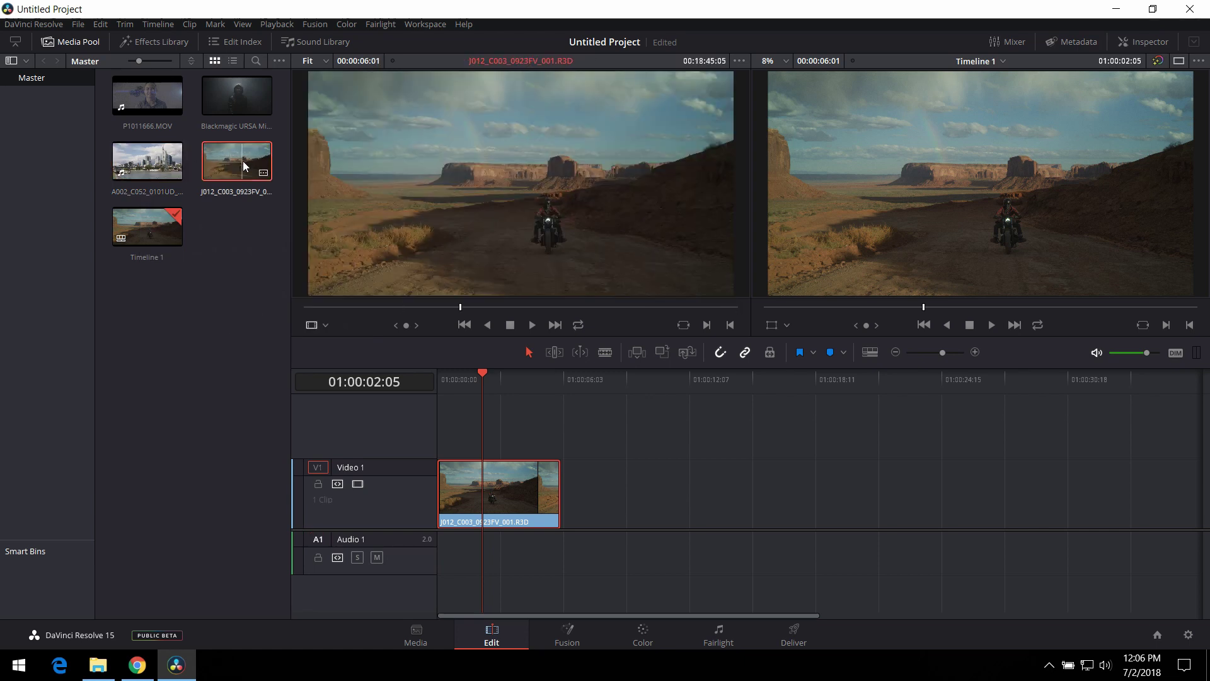
left_click(473, 377)
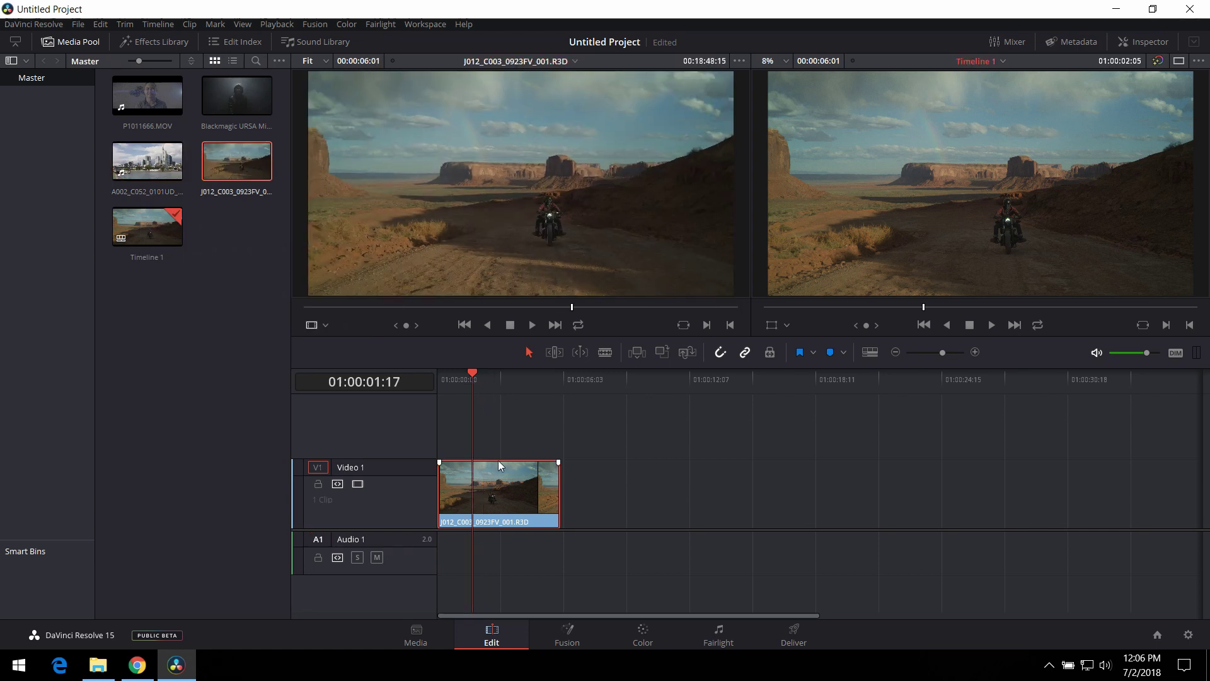